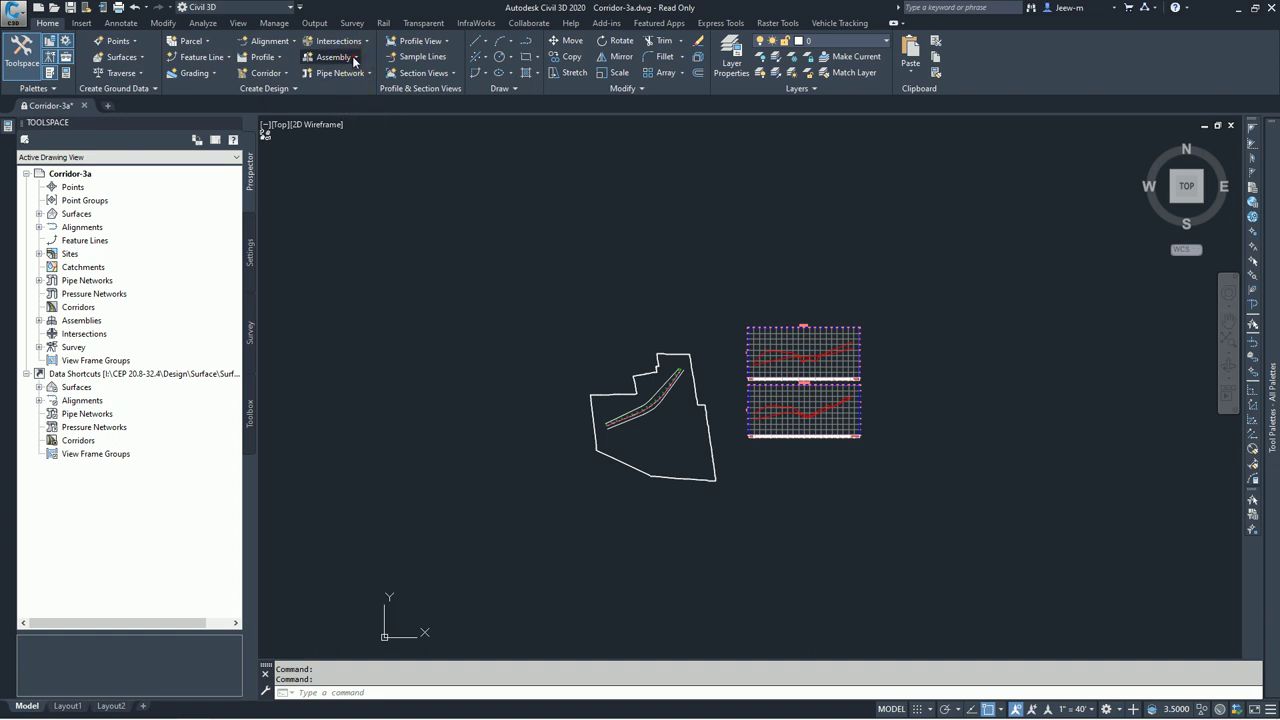
Step: Create an assembly named Divided Highway and place its baseline in the empty area beside the site outline
click(355, 58)
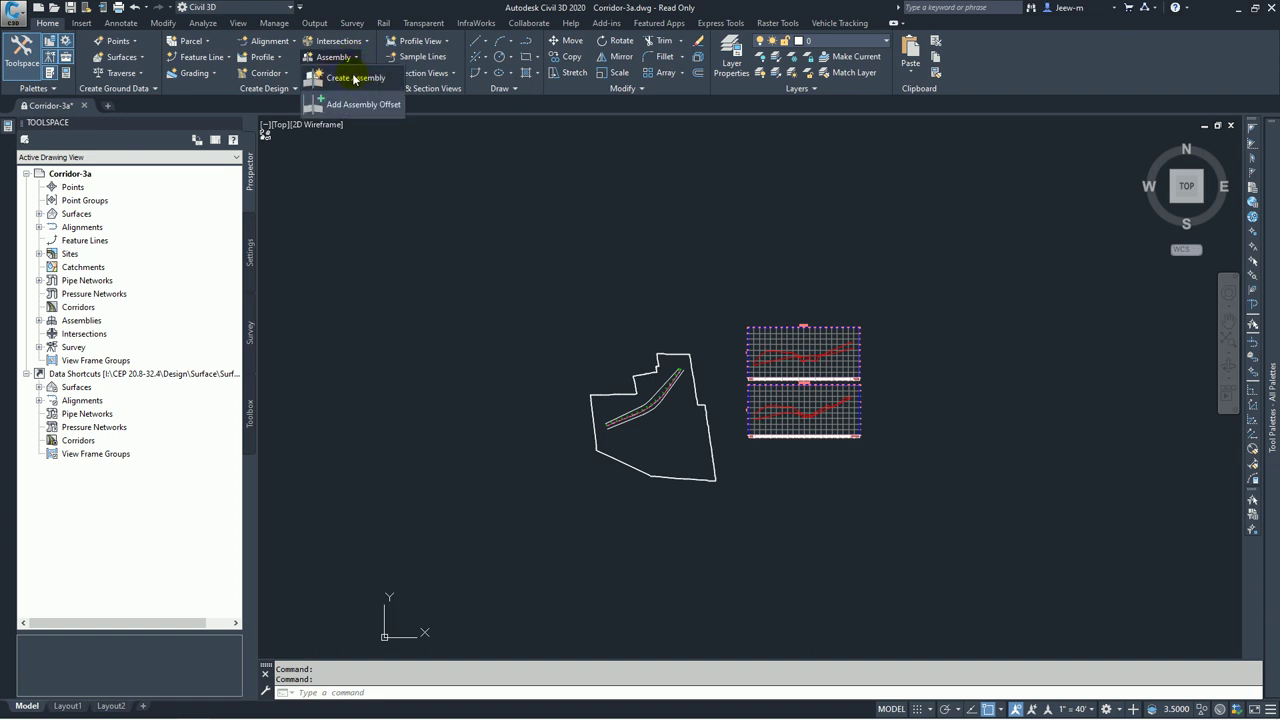
click(355, 80)
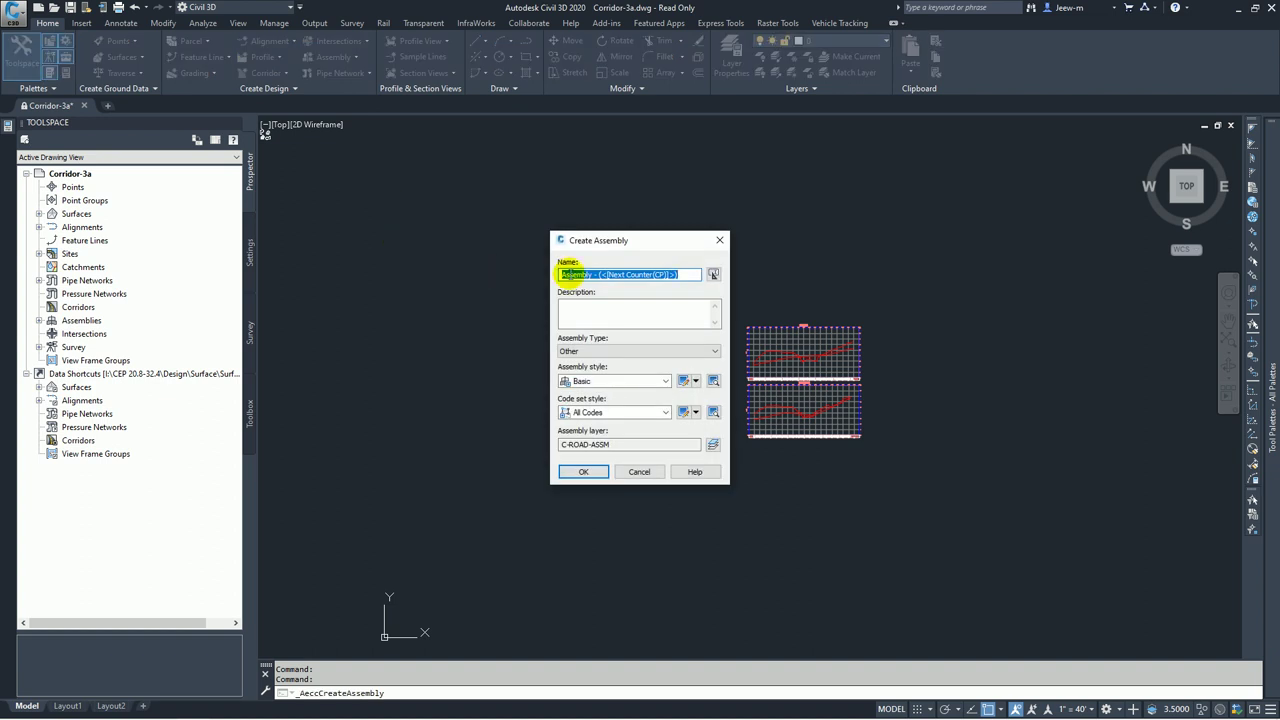
text(Divided Highway)
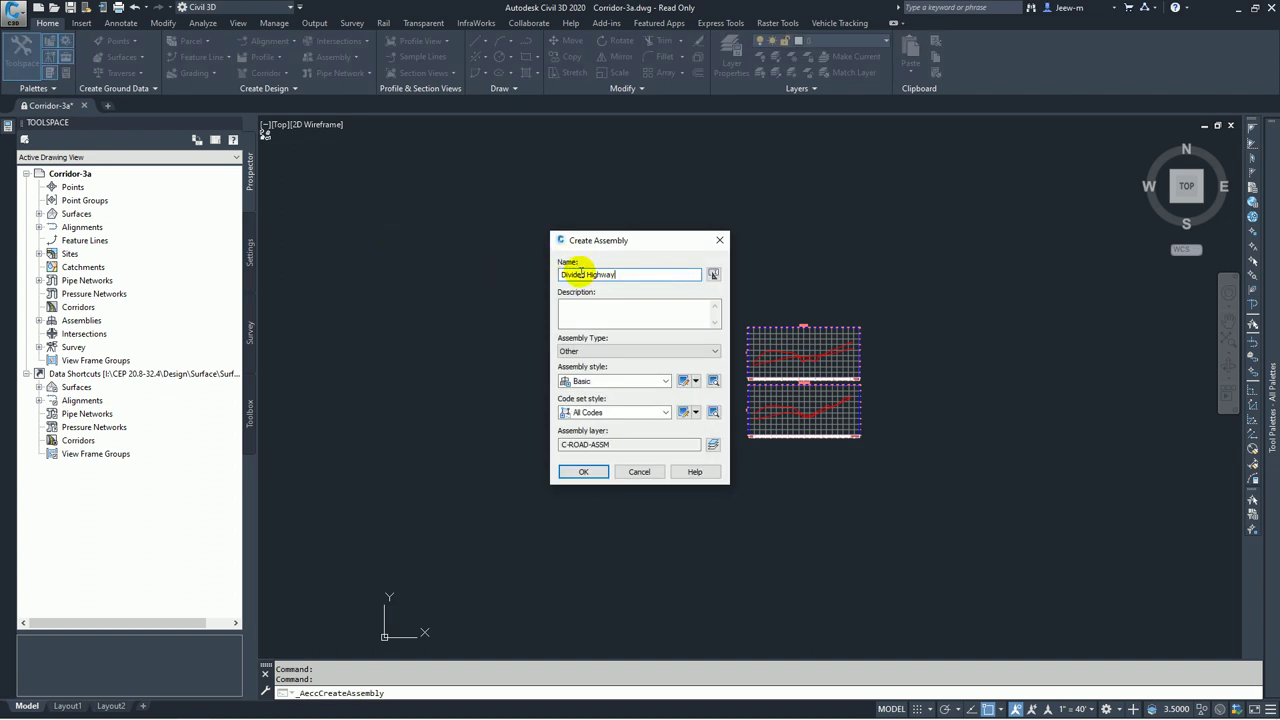
click(593, 471)
scroll(529, 377, up, 3)
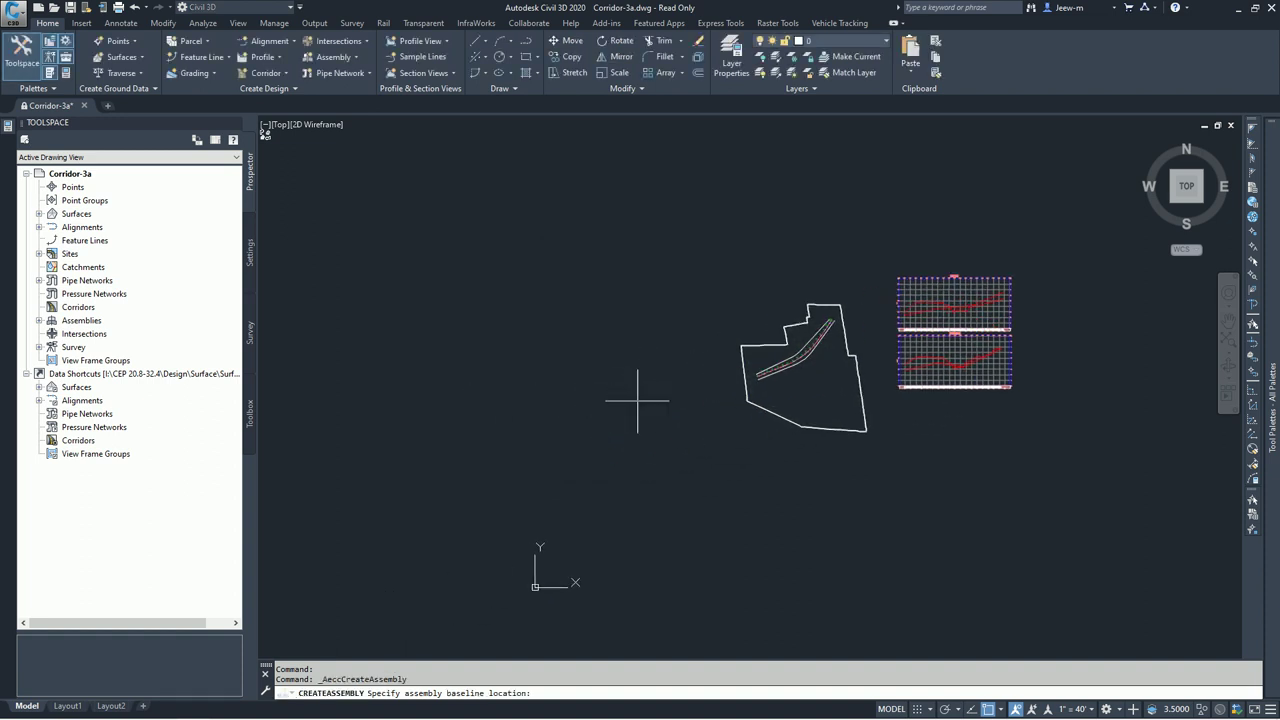
click(570, 418)
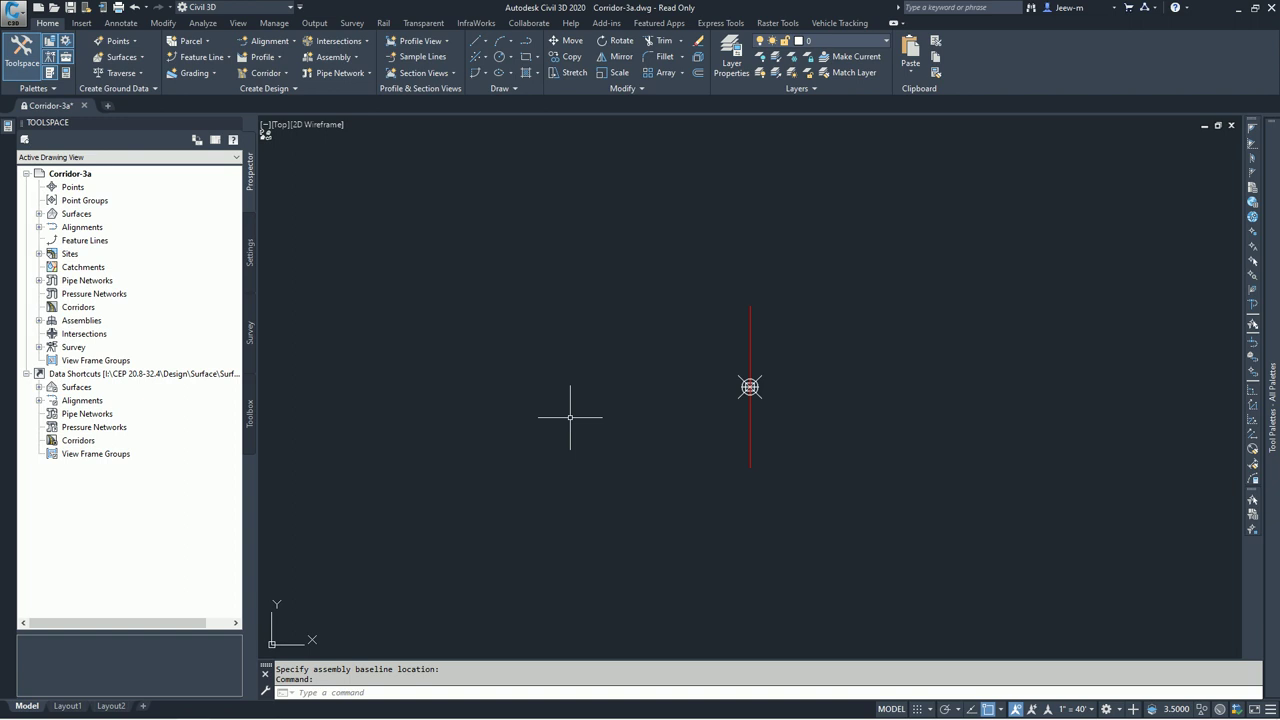
Step: Bring up the imperial median subassemblies and consult the help page for MedianDepressedShoulderExt
key(ctrl+3)
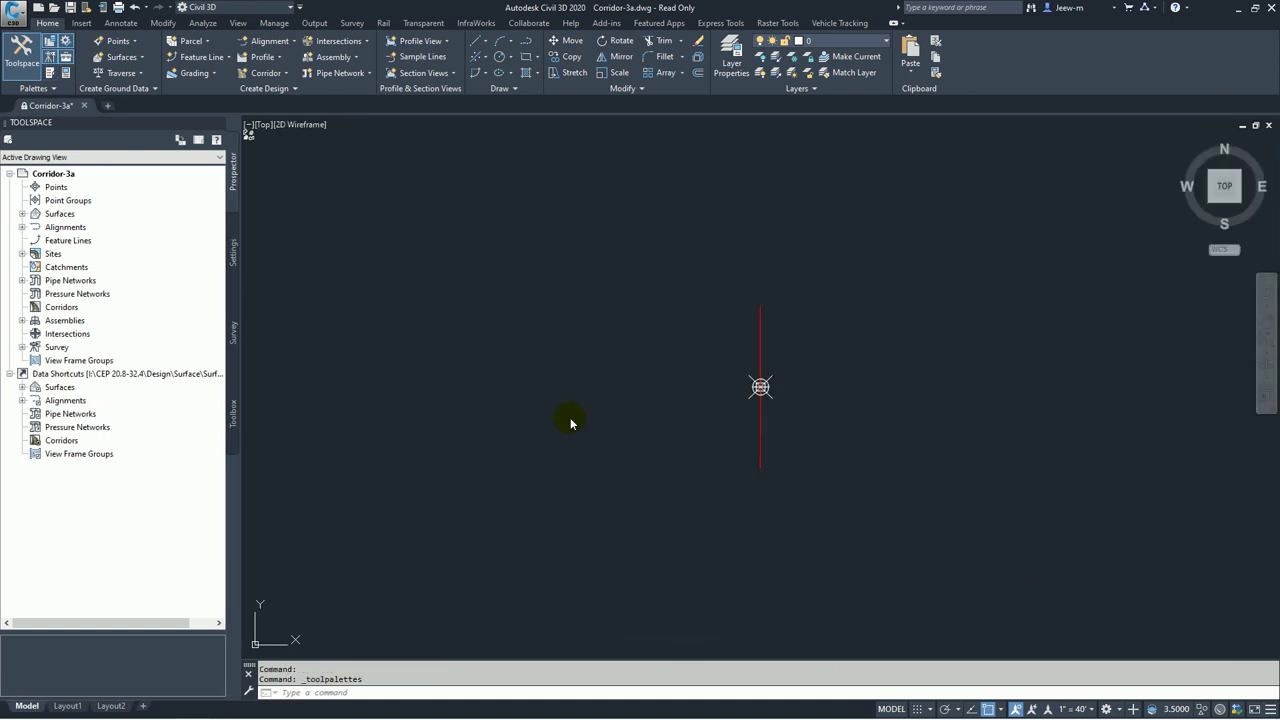
click(50, 75)
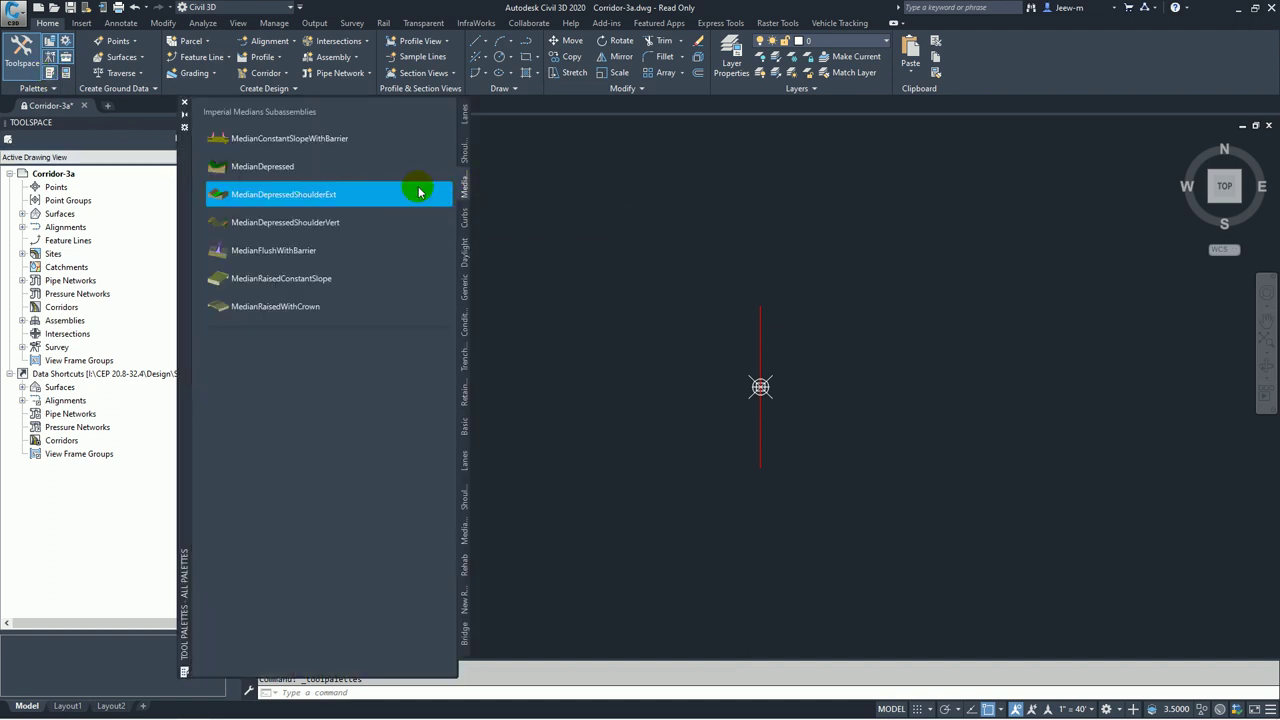
right_click(296, 197)
click(338, 368)
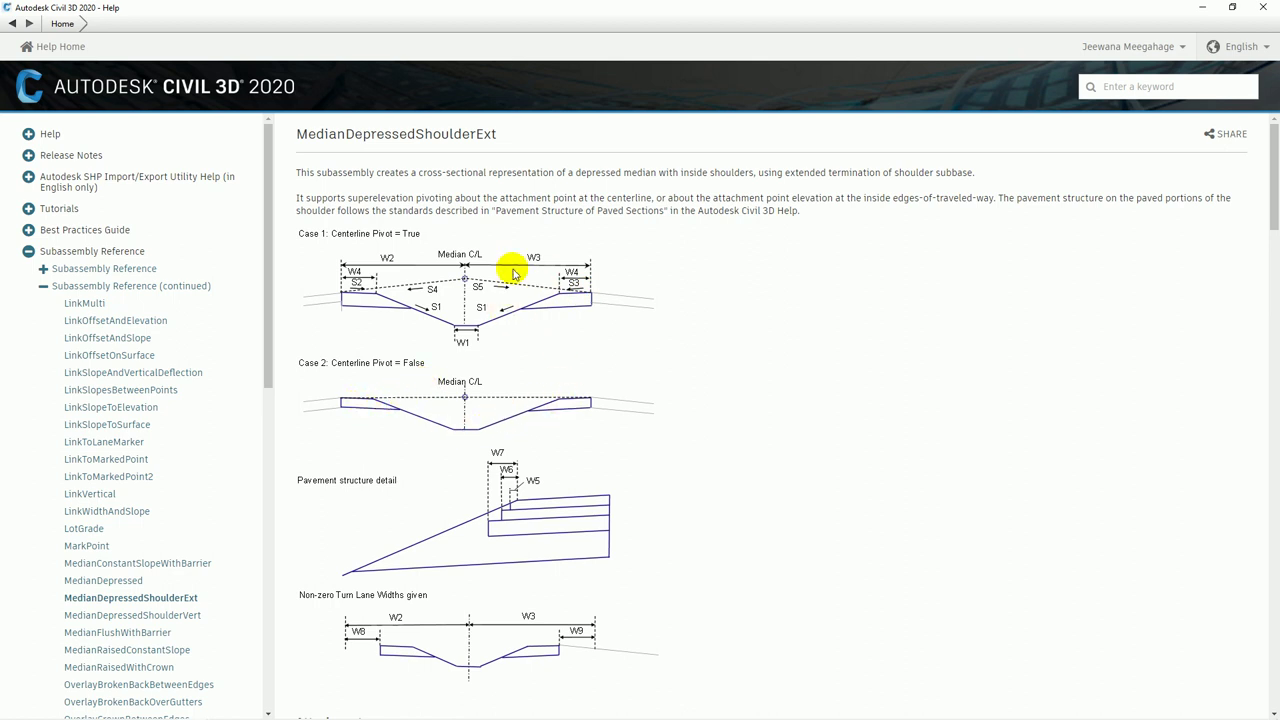
click(1263, 7)
Step: Attach the MedianDepressedShoulderExt subassembly to the new assembly's baseline
click(318, 197)
click(639, 437)
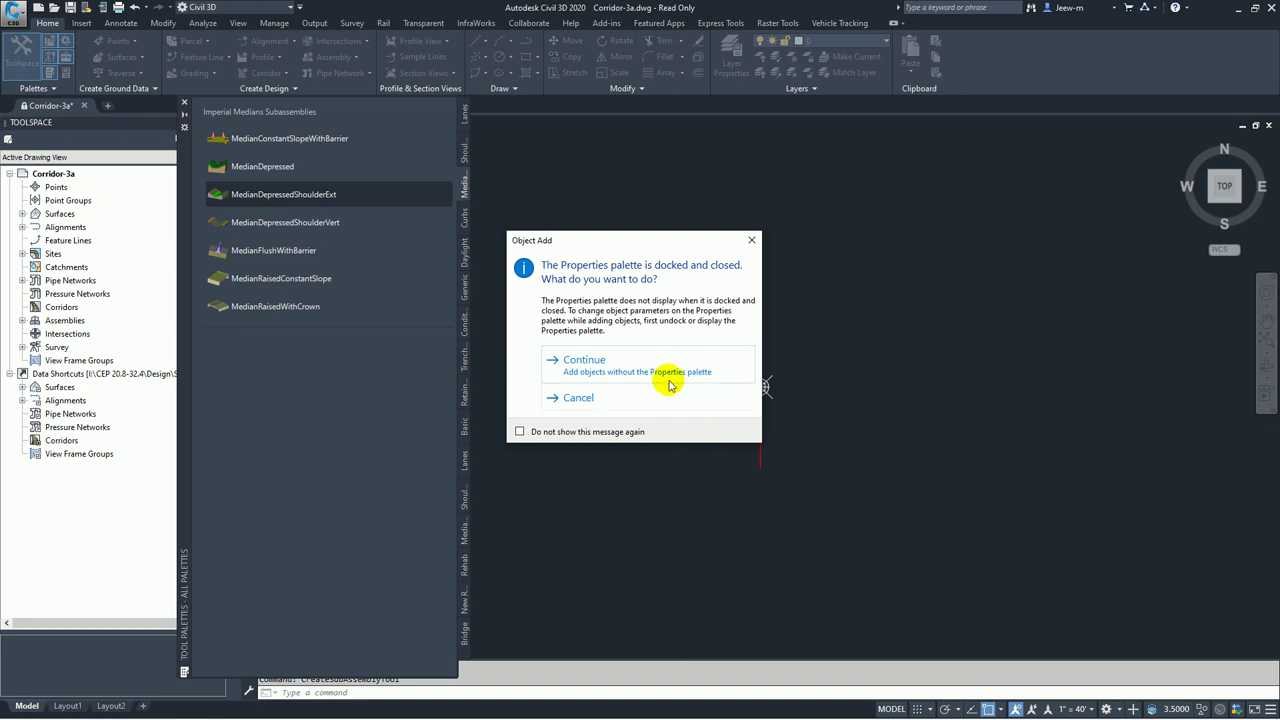
click(597, 363)
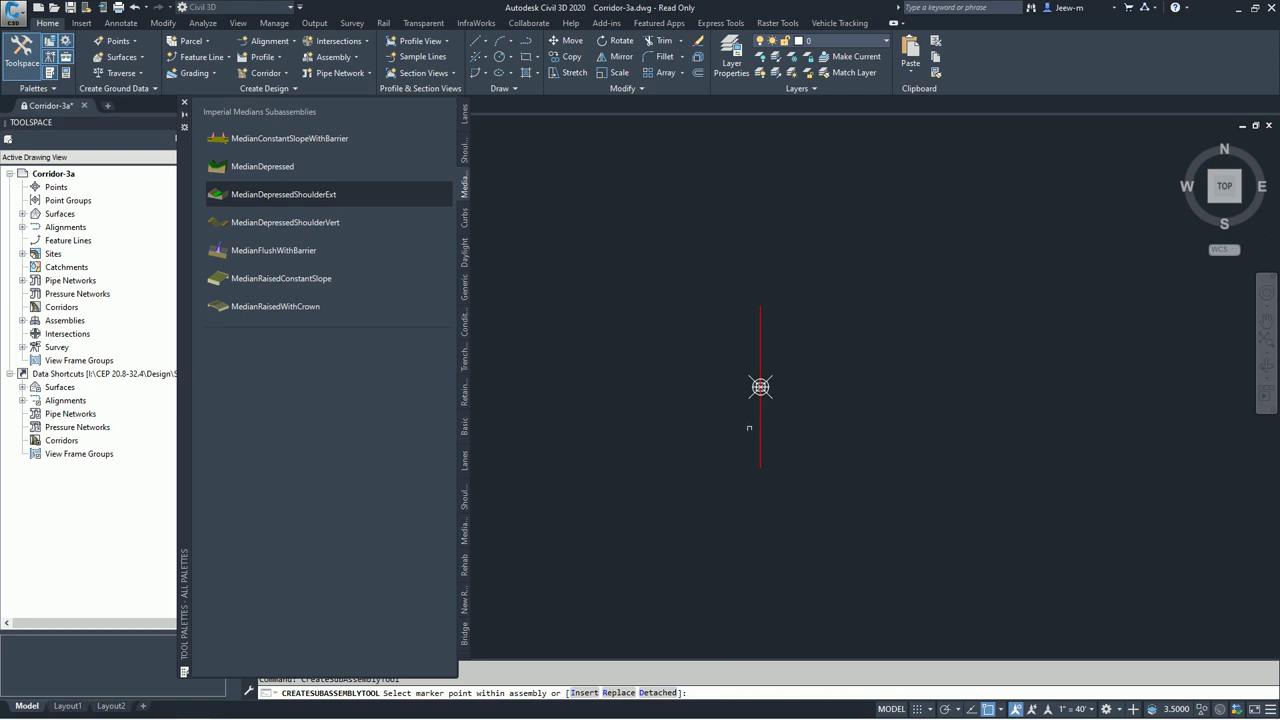
scroll(746, 395, up, 4)
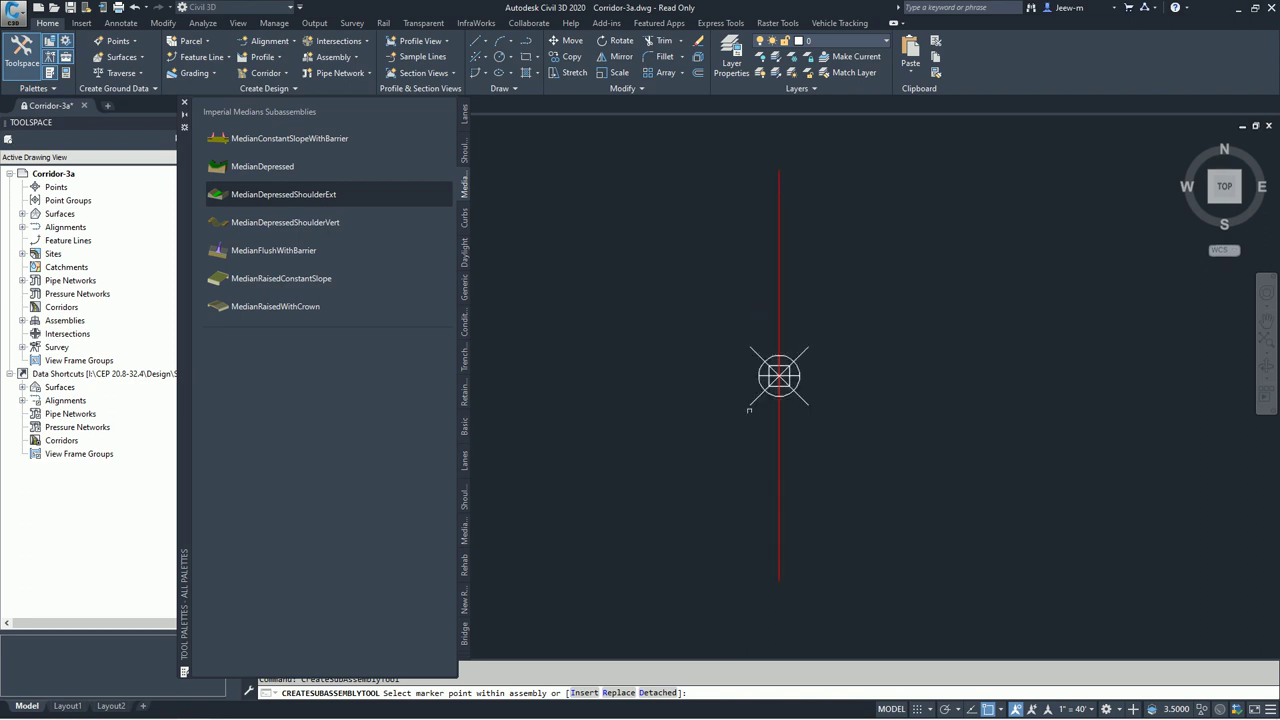
click(778, 420)
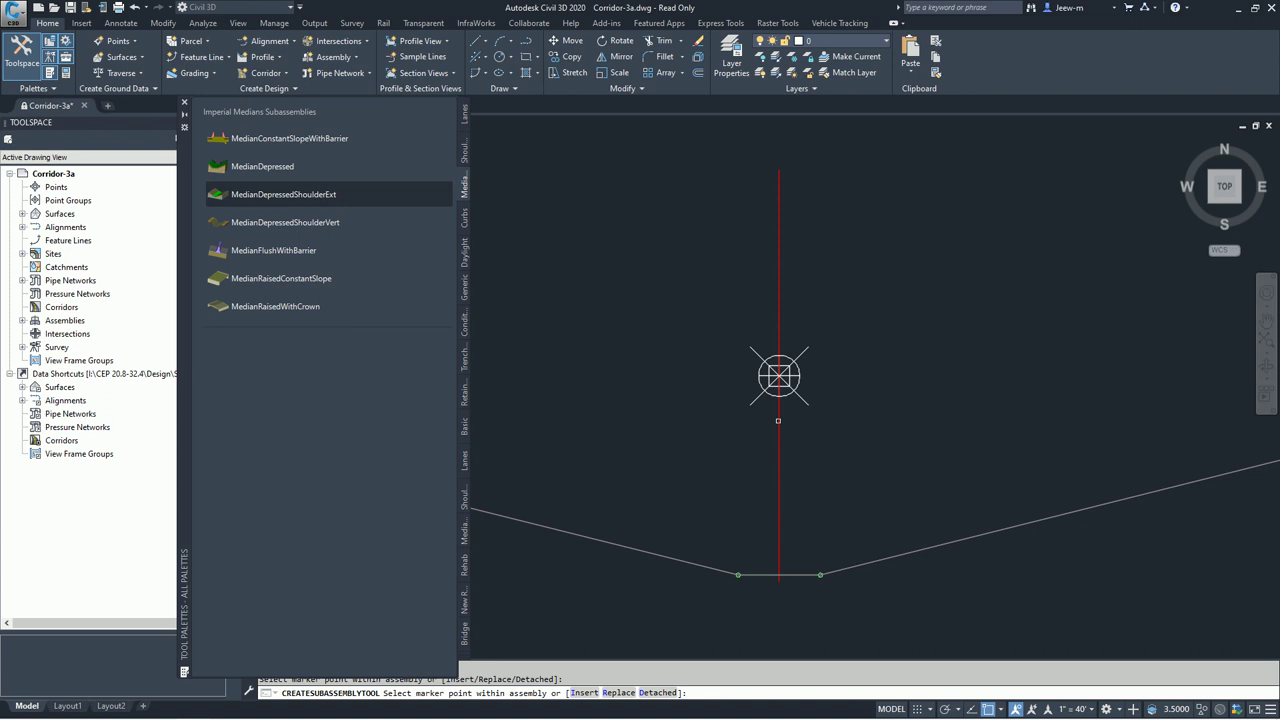
scroll(740, 456, down, 5)
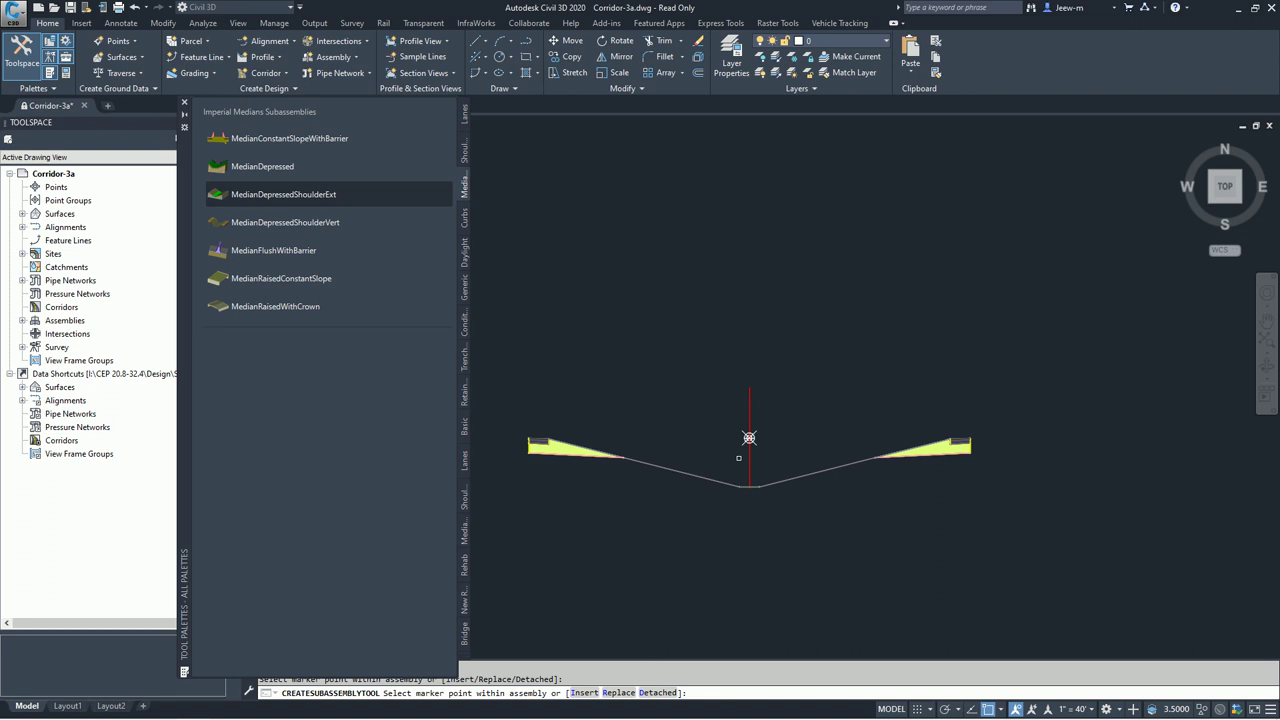
key(Escape)
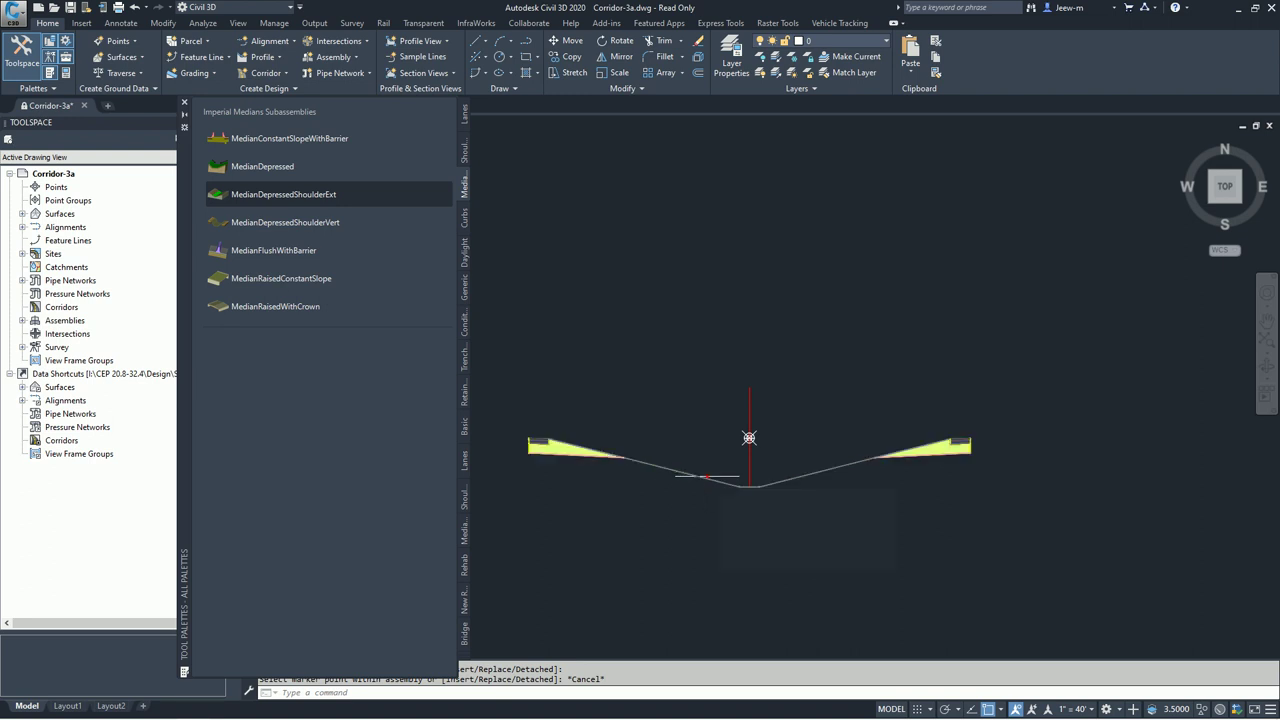
Step: Open the input parameters of the placed median subassembly and review its left and right median widths
click(707, 476)
click(745, 436)
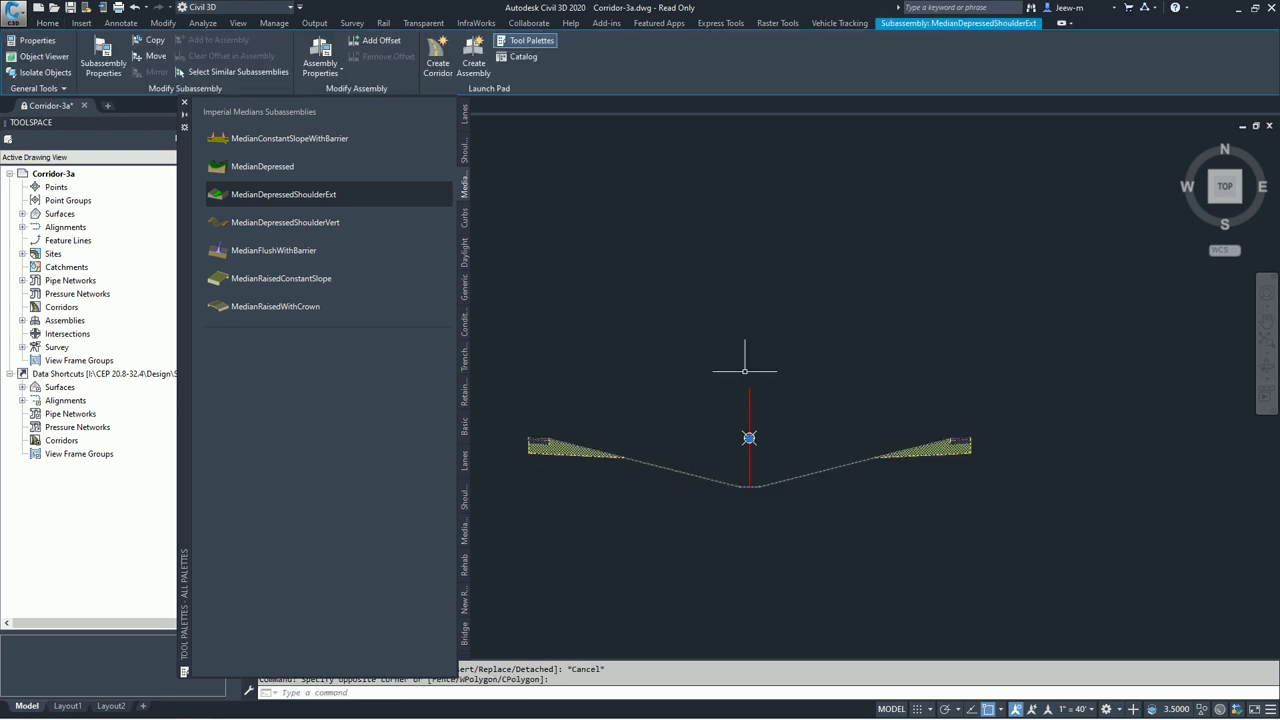
click(100, 60)
drag(654, 197, 988, 217)
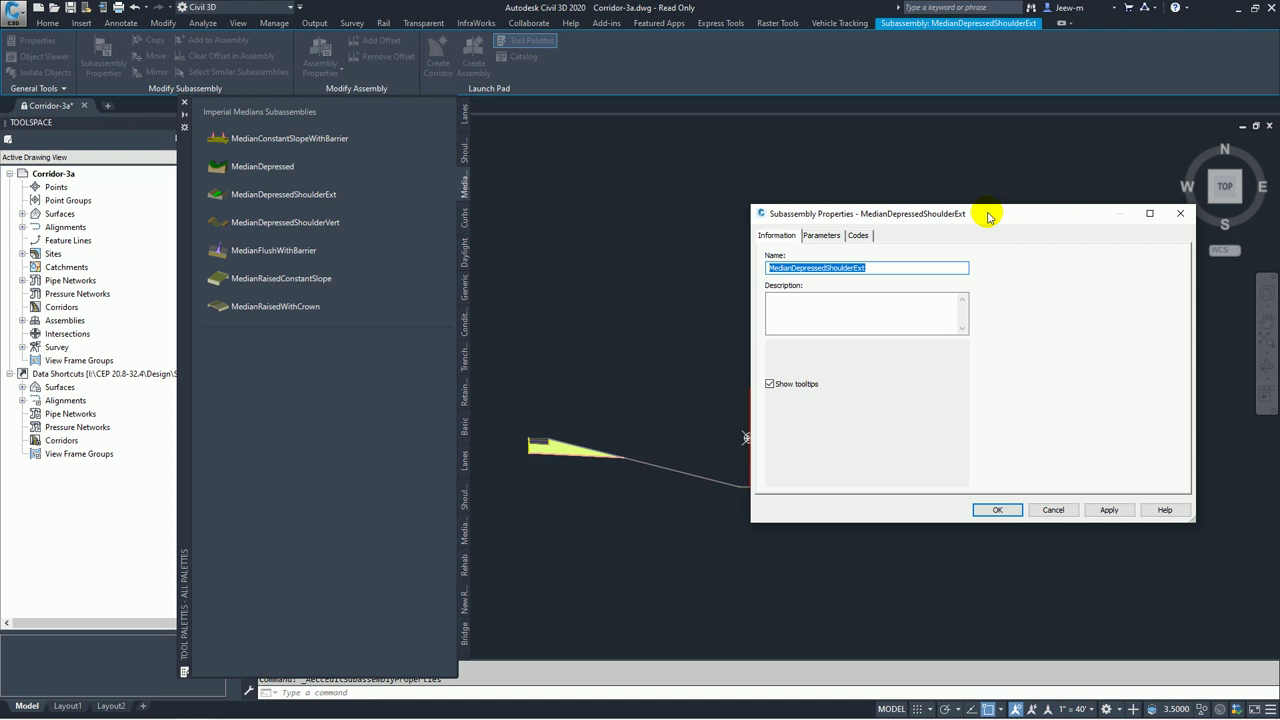
key(Home)
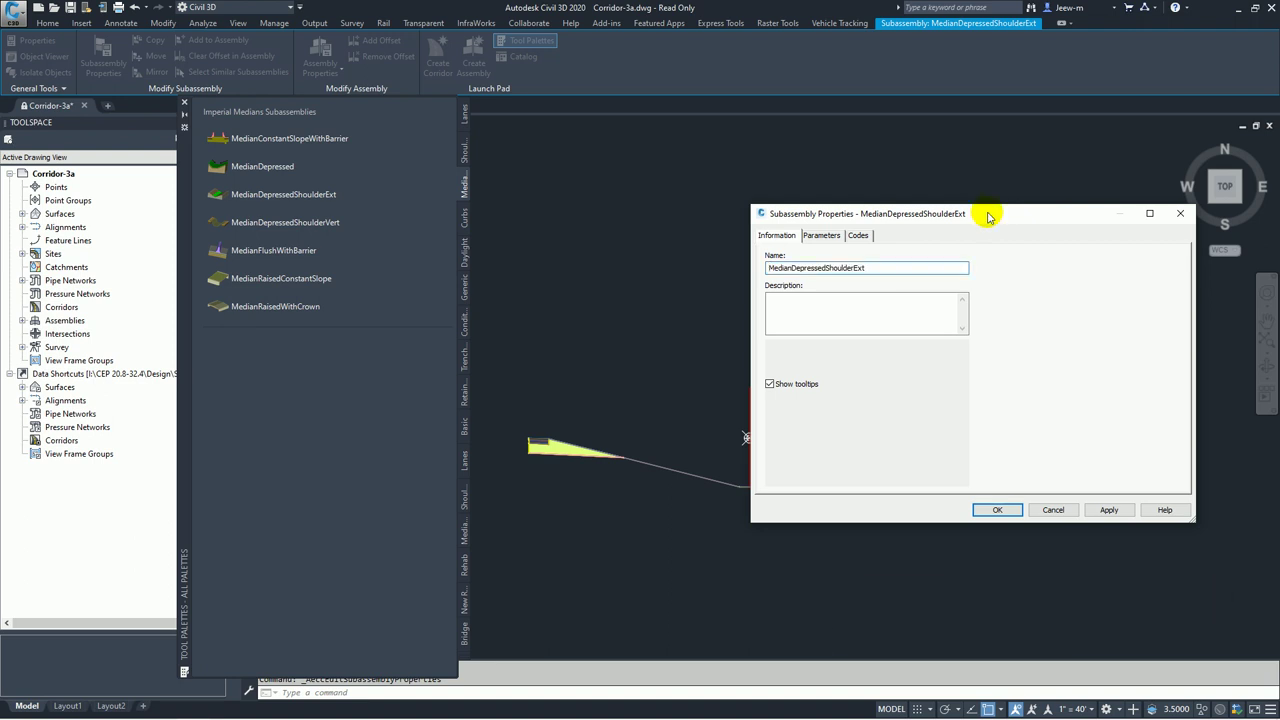
click(831, 237)
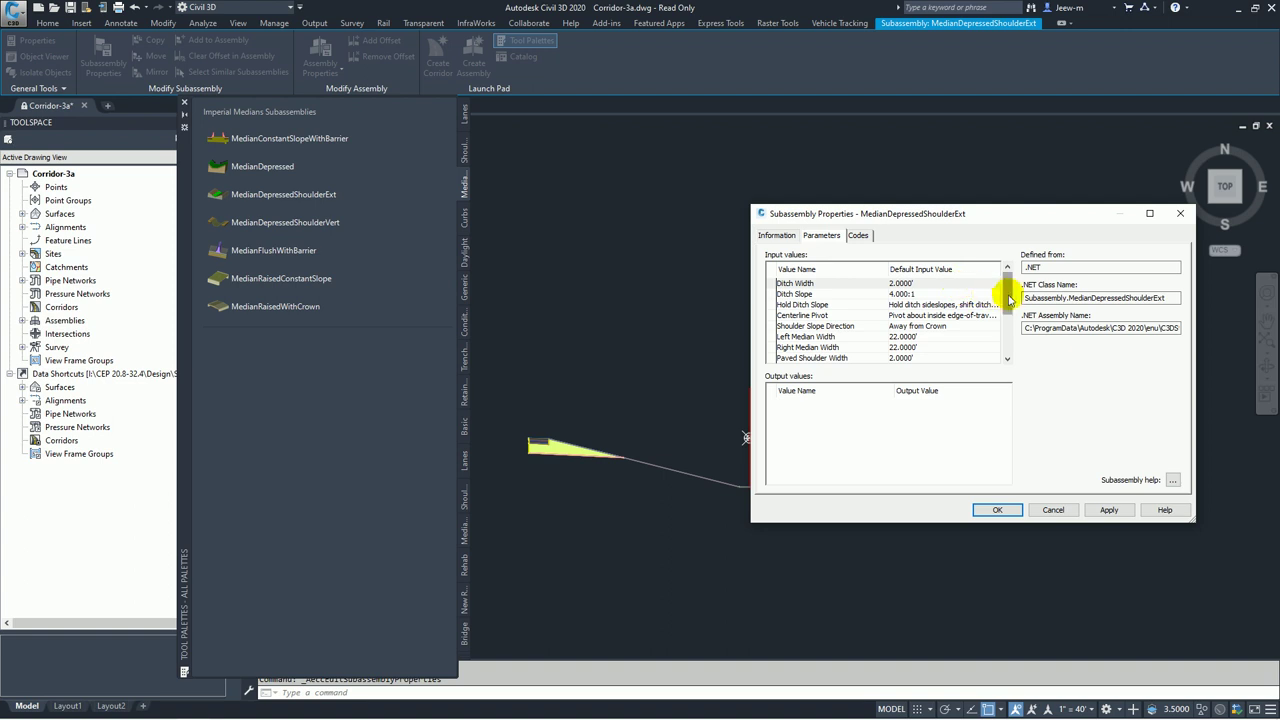
mouse_move(1012, 297)
mouse_down()
mouse_move(1011, 313)
mouse_move(1013, 296)
mouse_up()
click(915, 337)
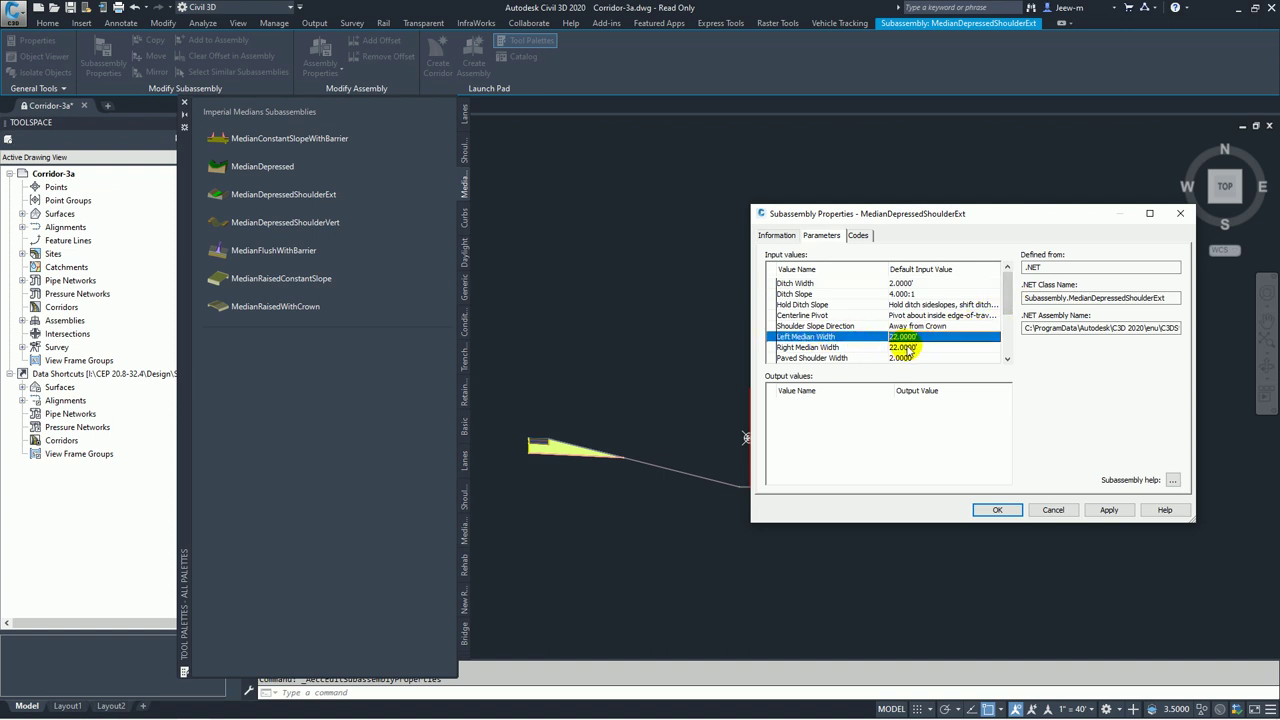
click(906, 348)
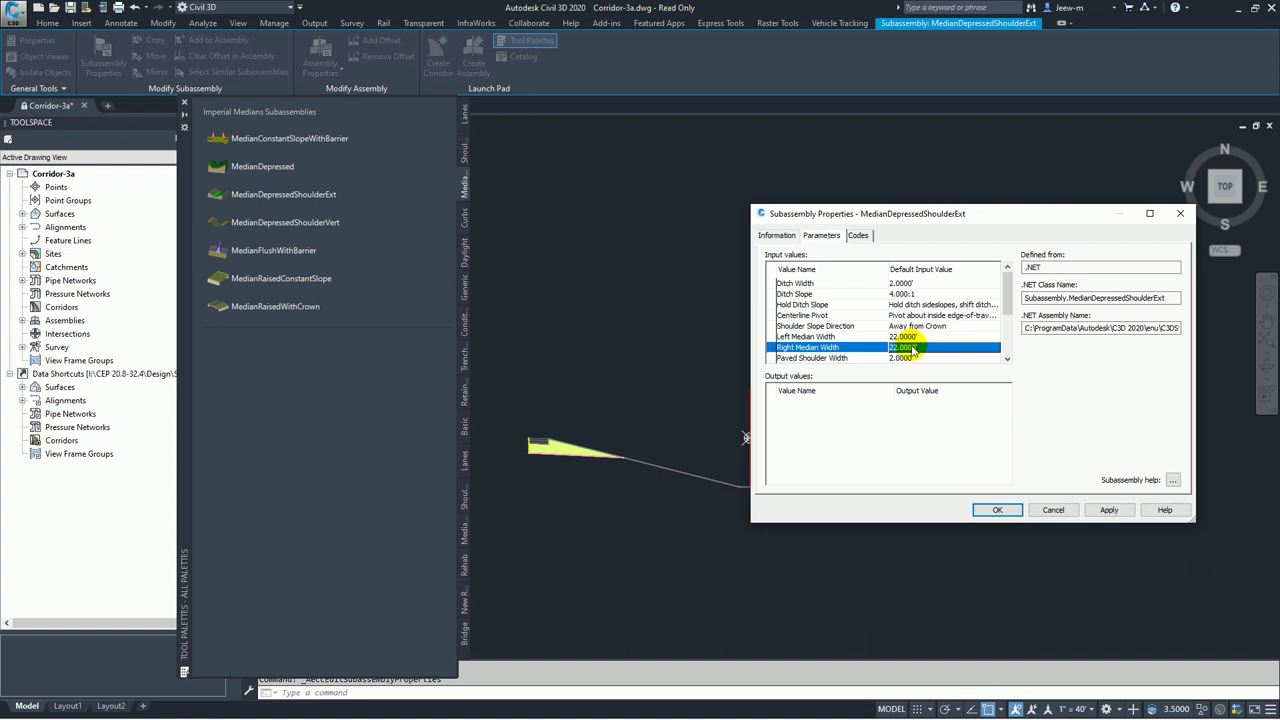
Step: Set the median subassembly's Centerline Pivot to Pivot about centerline and apply the change
click(841, 316)
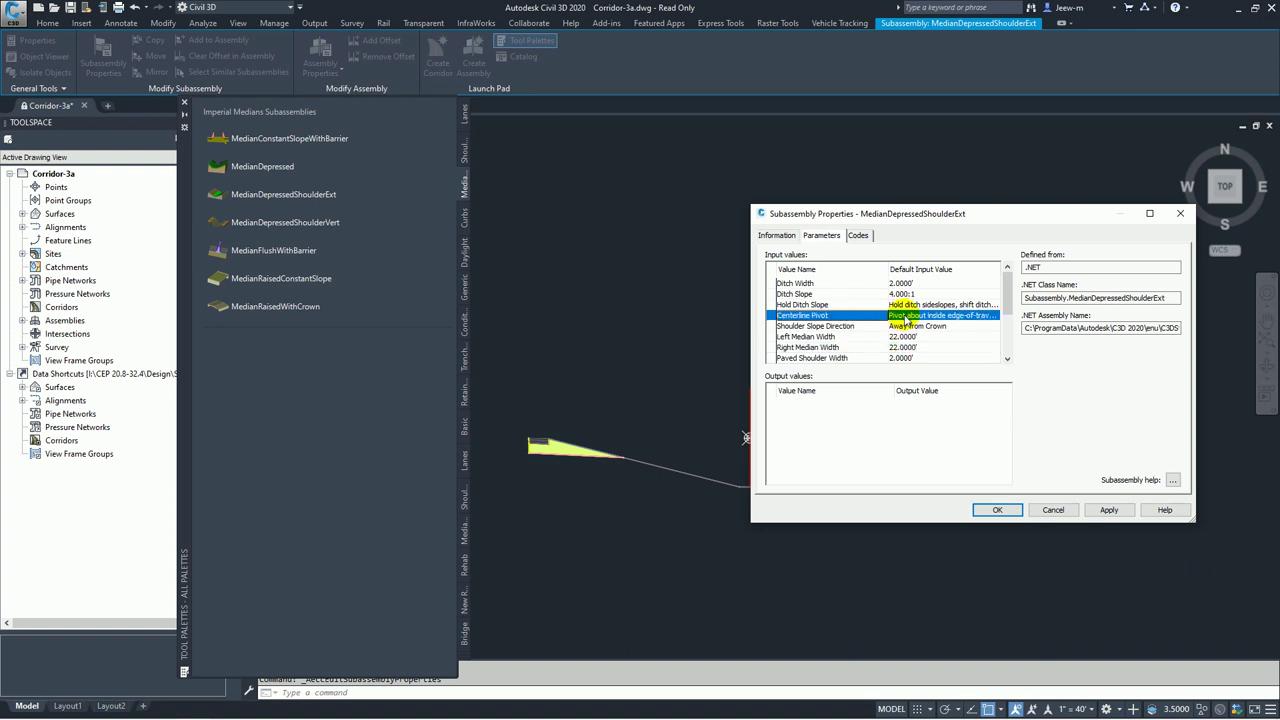
click(905, 317)
click(940, 362)
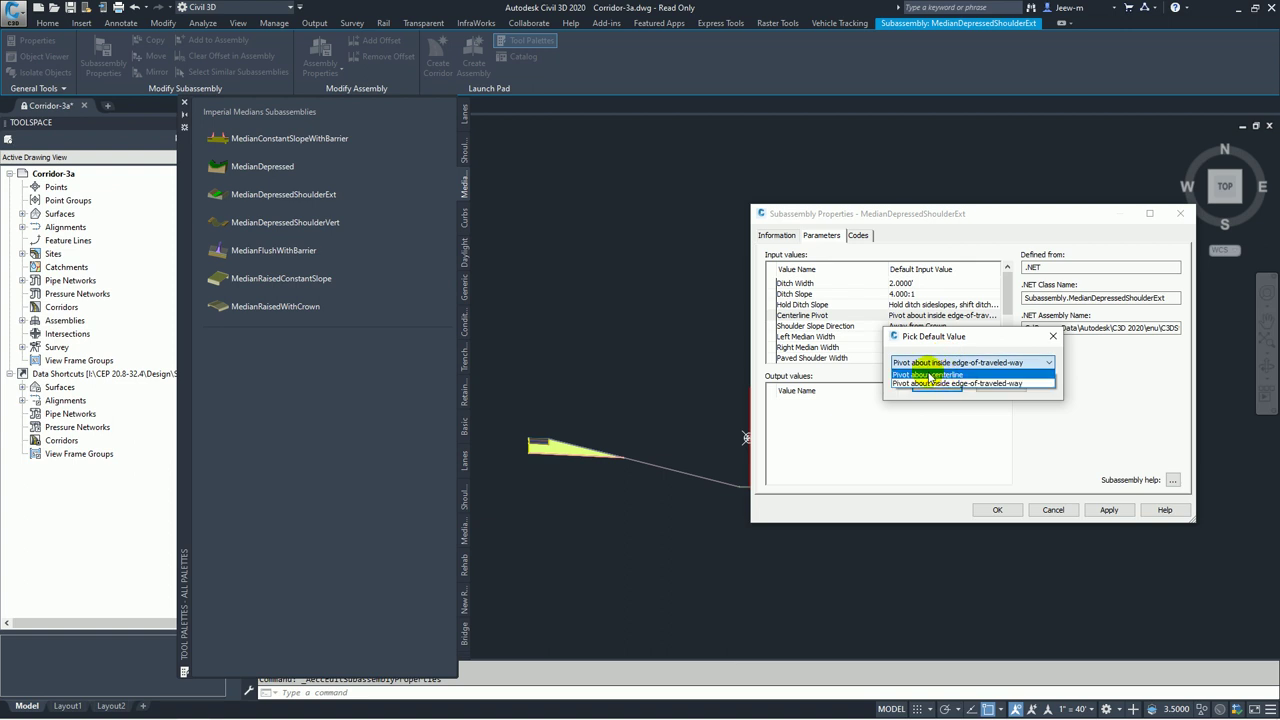
click(935, 377)
click(936, 386)
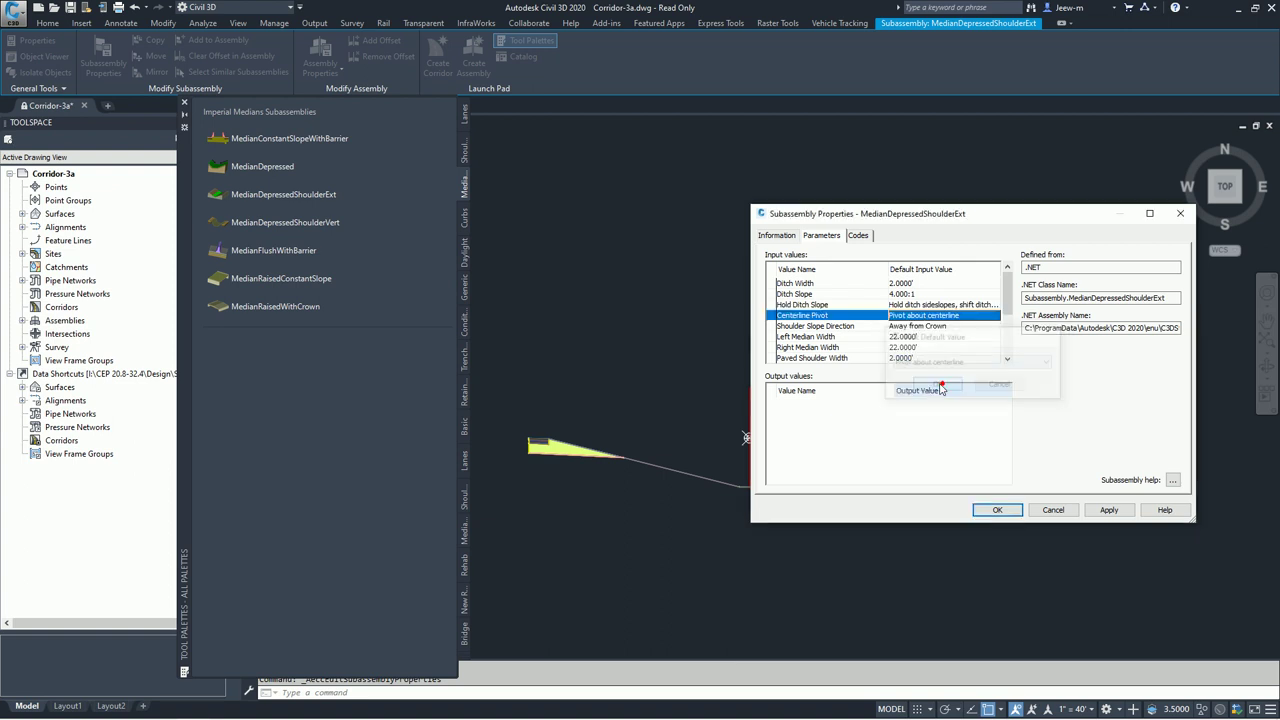
click(994, 509)
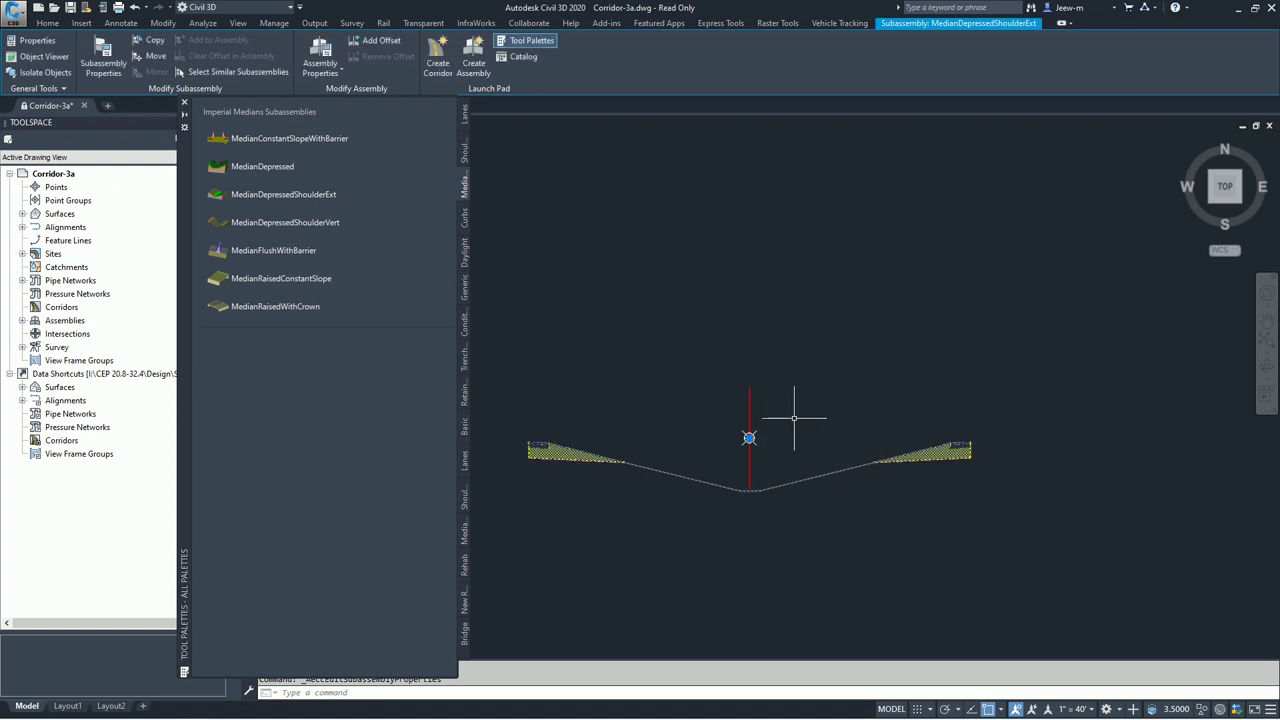
key(Escape)
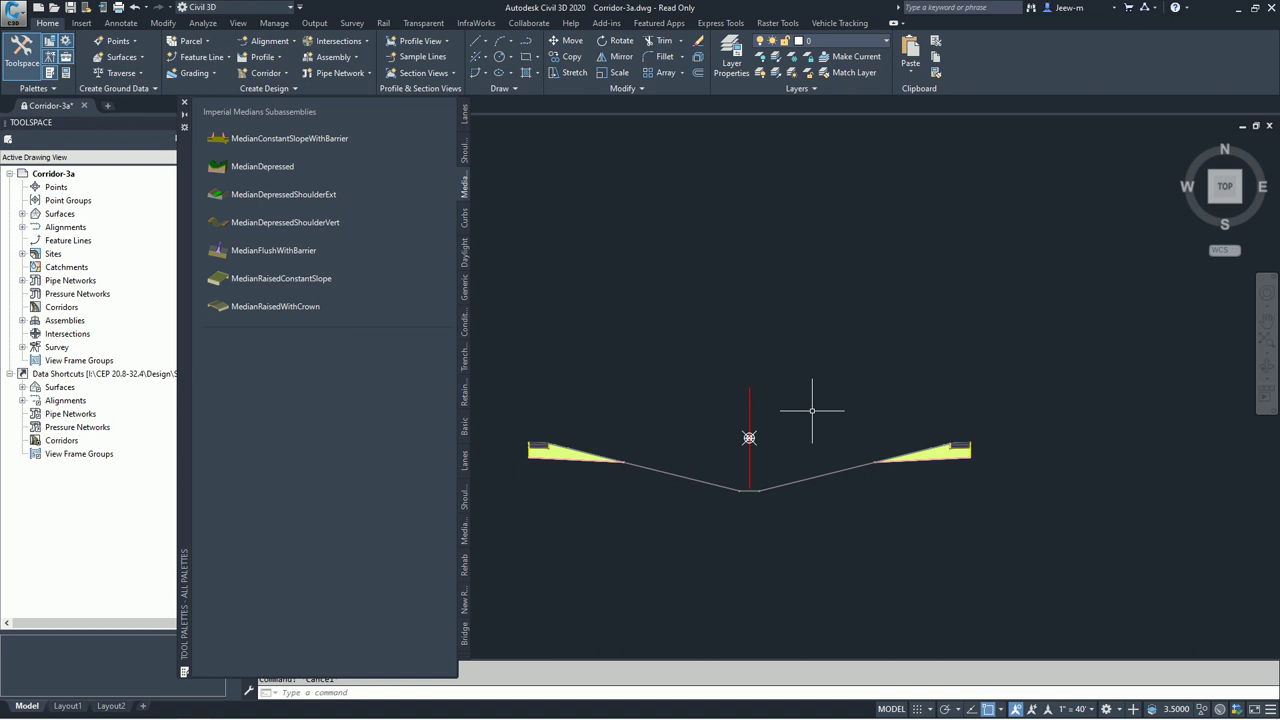
click(812, 410)
Step: Start adding a LaneSuperelevationAOR subassembly with its side set to Left and its width to 24 feet
middle_drag(668, 354, 823, 343)
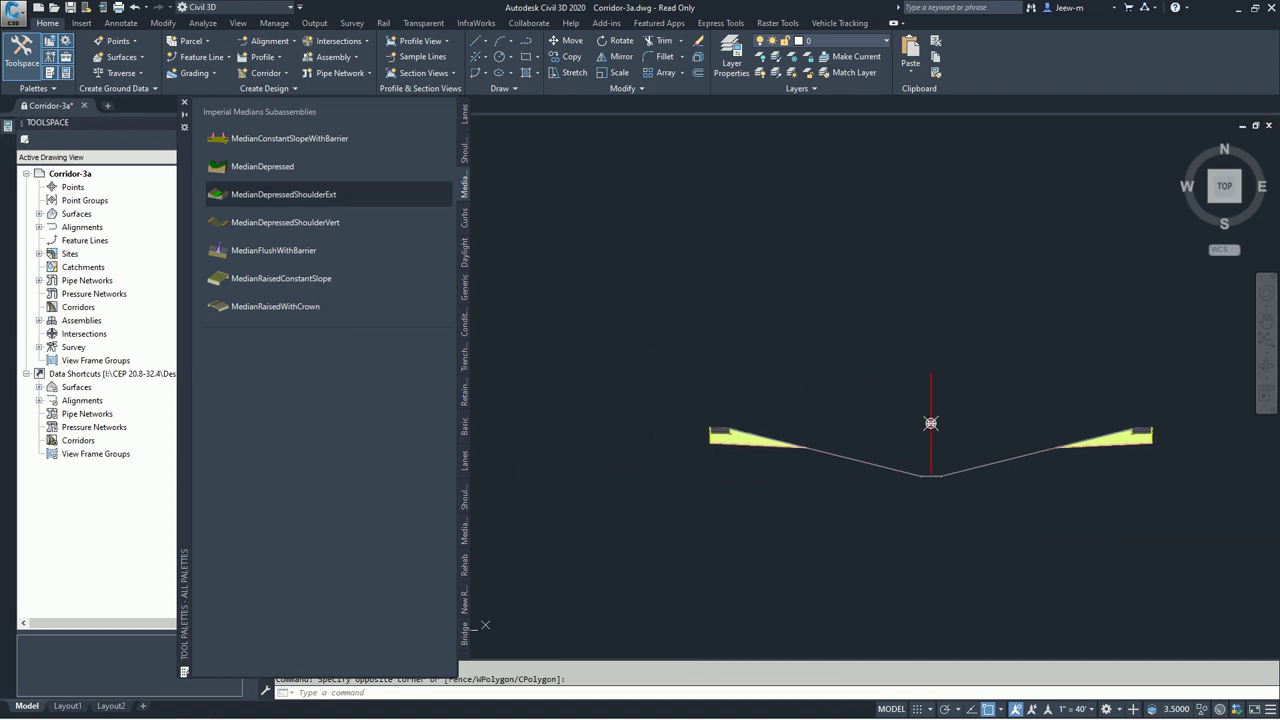
scroll(706, 434, up, 5)
scroll(711, 410, up, 4)
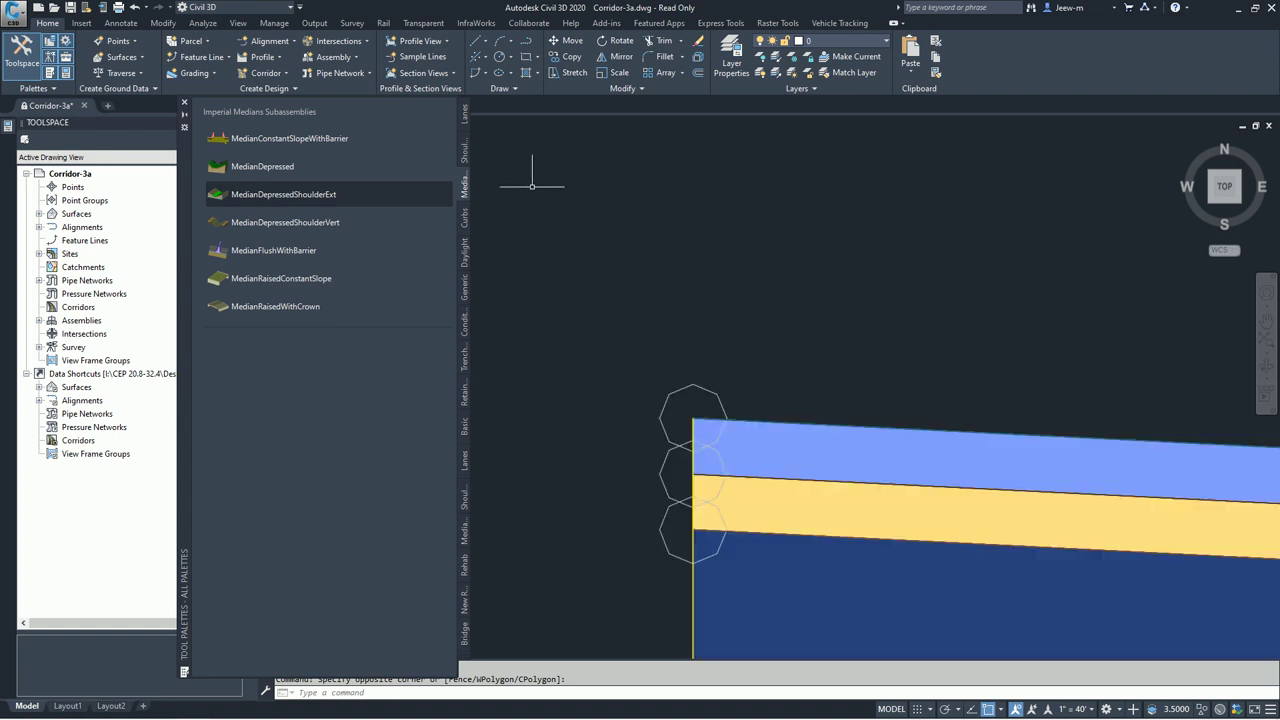
click(466, 116)
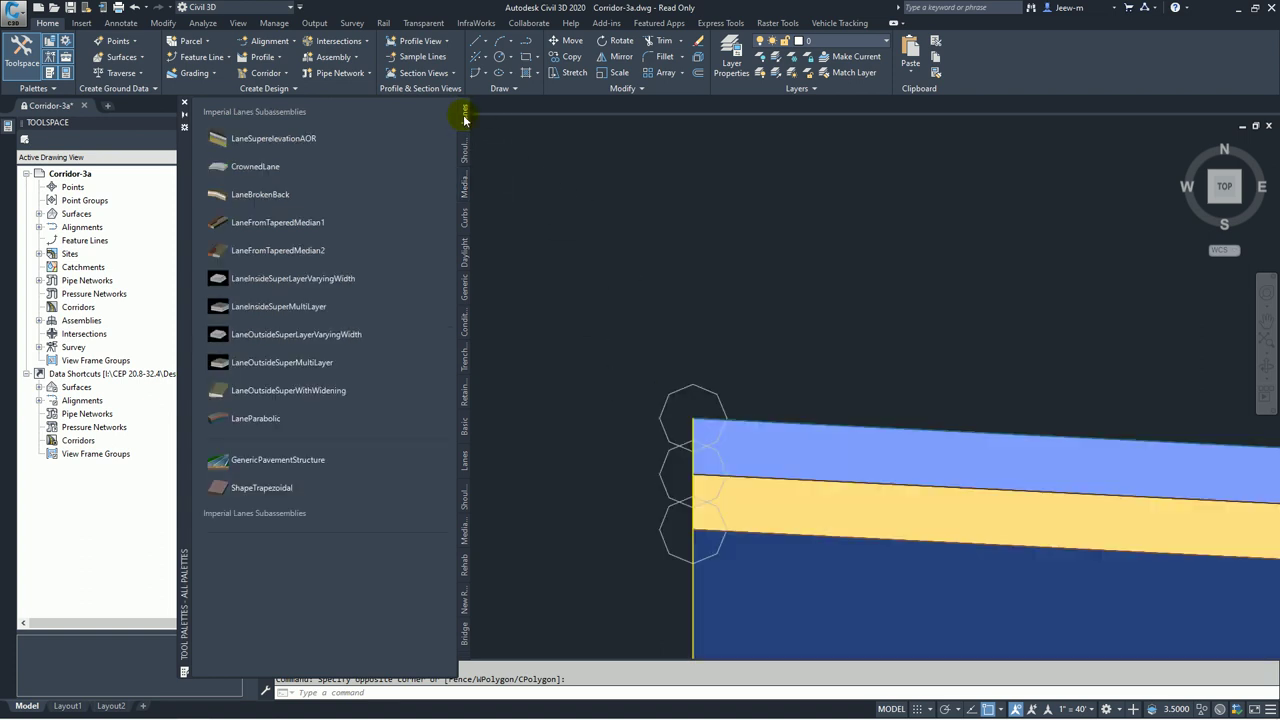
click(279, 140)
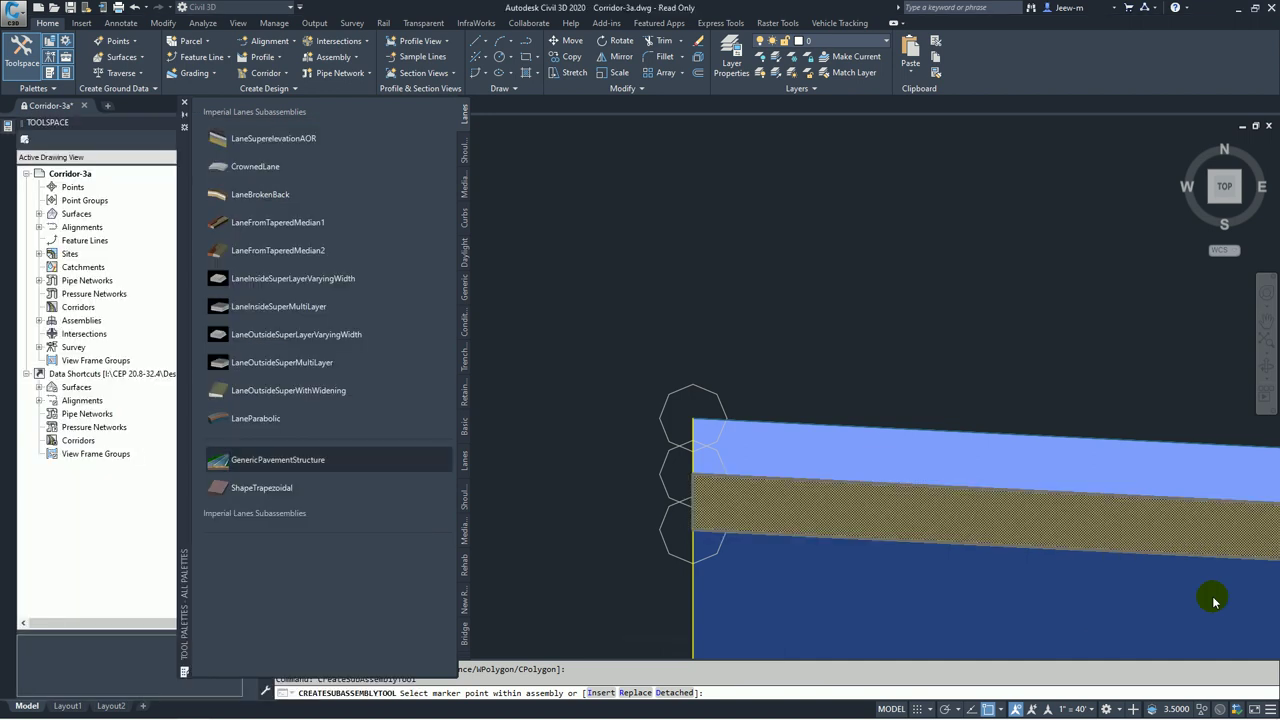
mouse_move(4, 133)
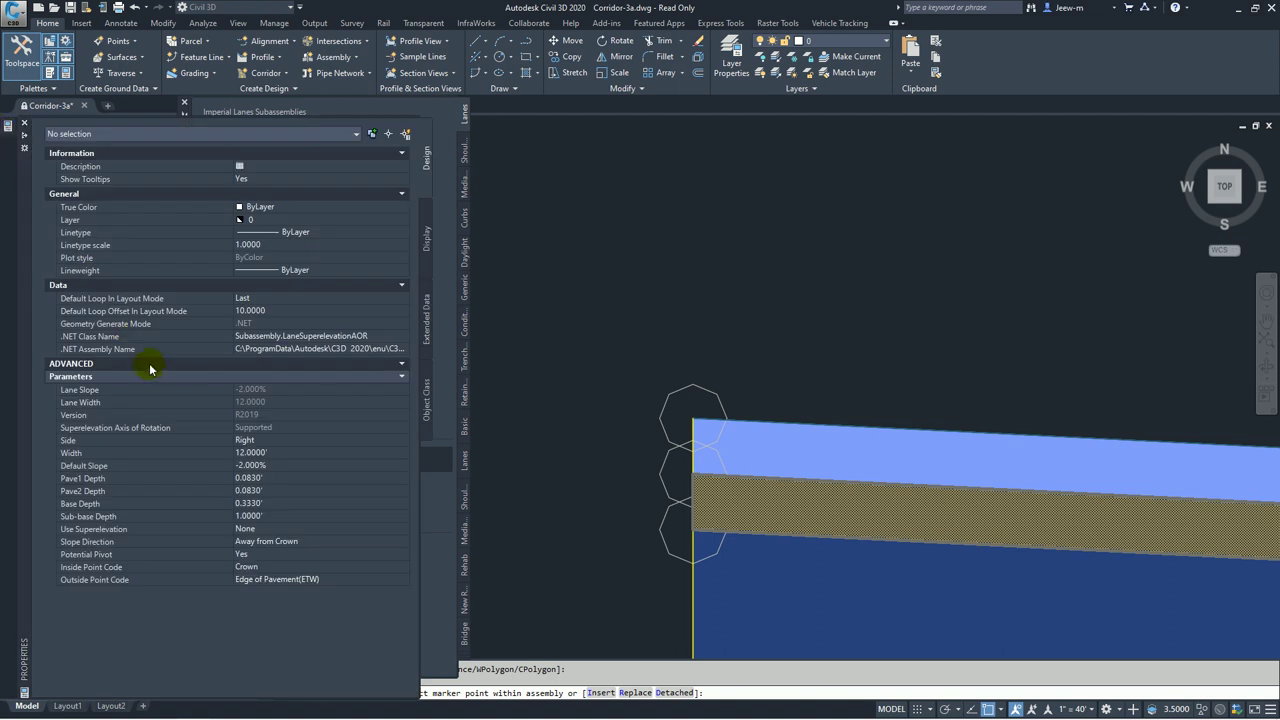
click(252, 440)
click(253, 440)
click(254, 464)
click(262, 453)
text(2)
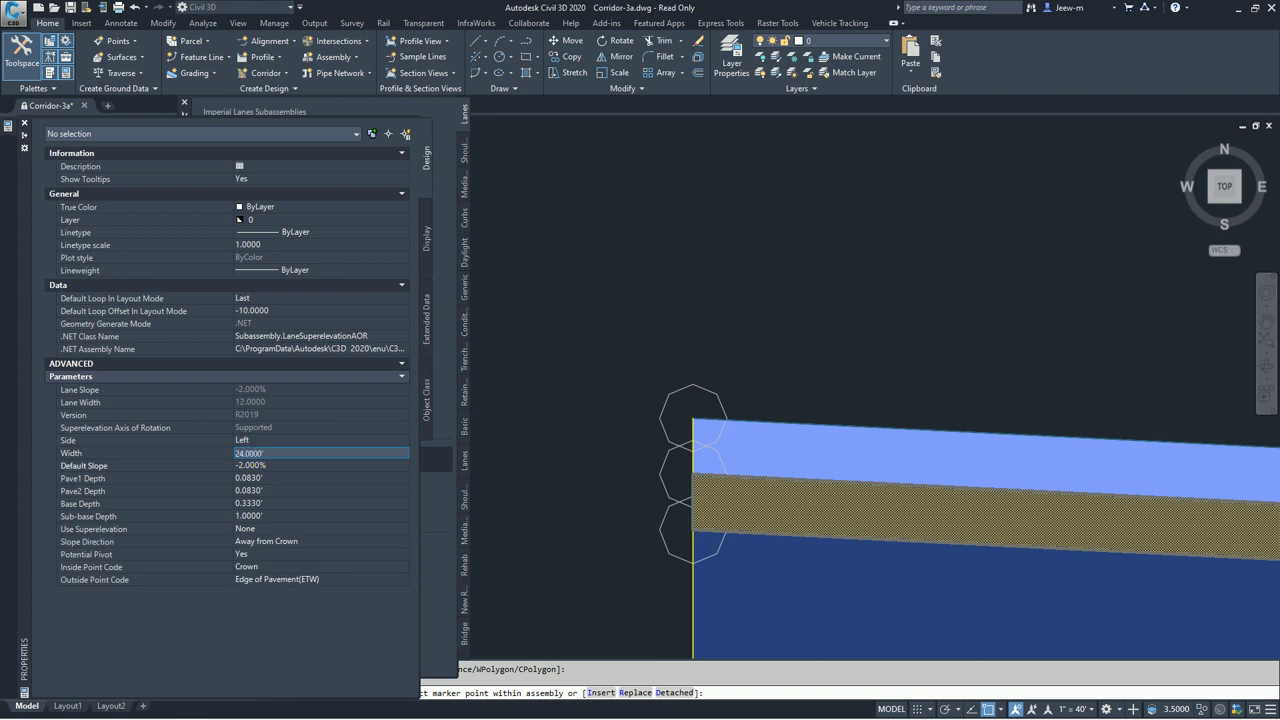
click(252, 463)
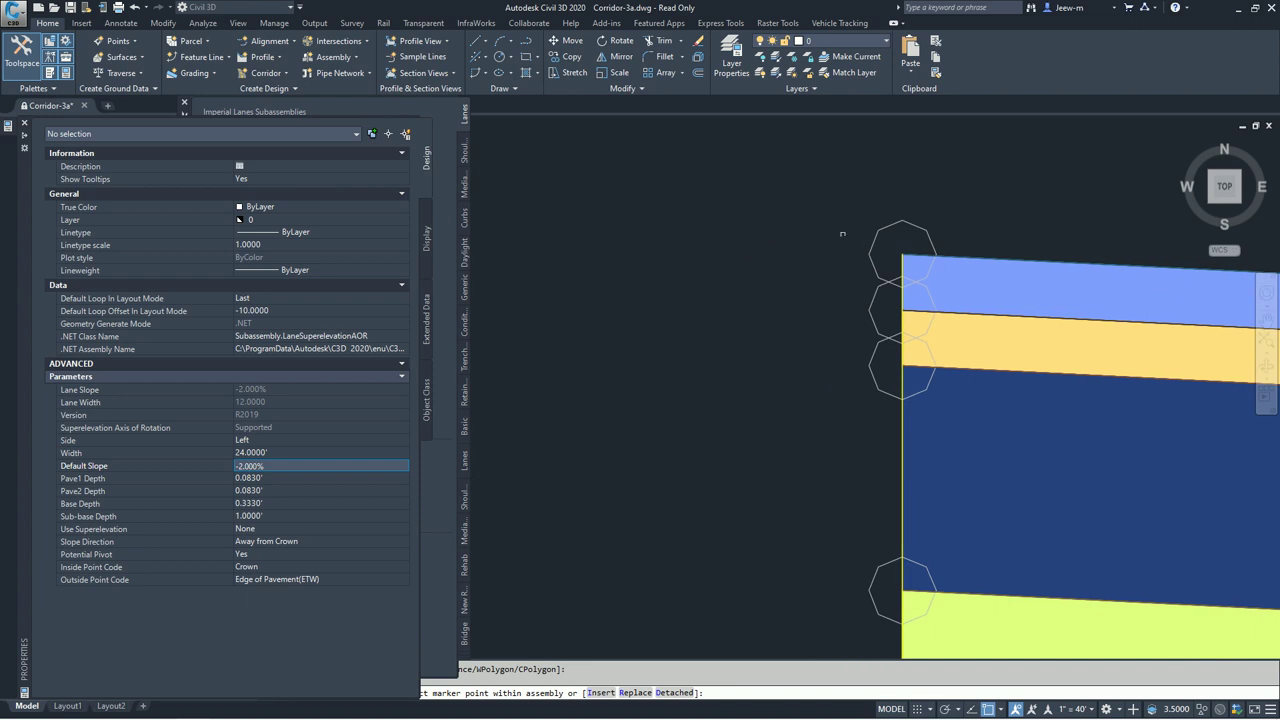
Step: Attach the left lane to the top outer marker point of the median's left shoulder
click(879, 231)
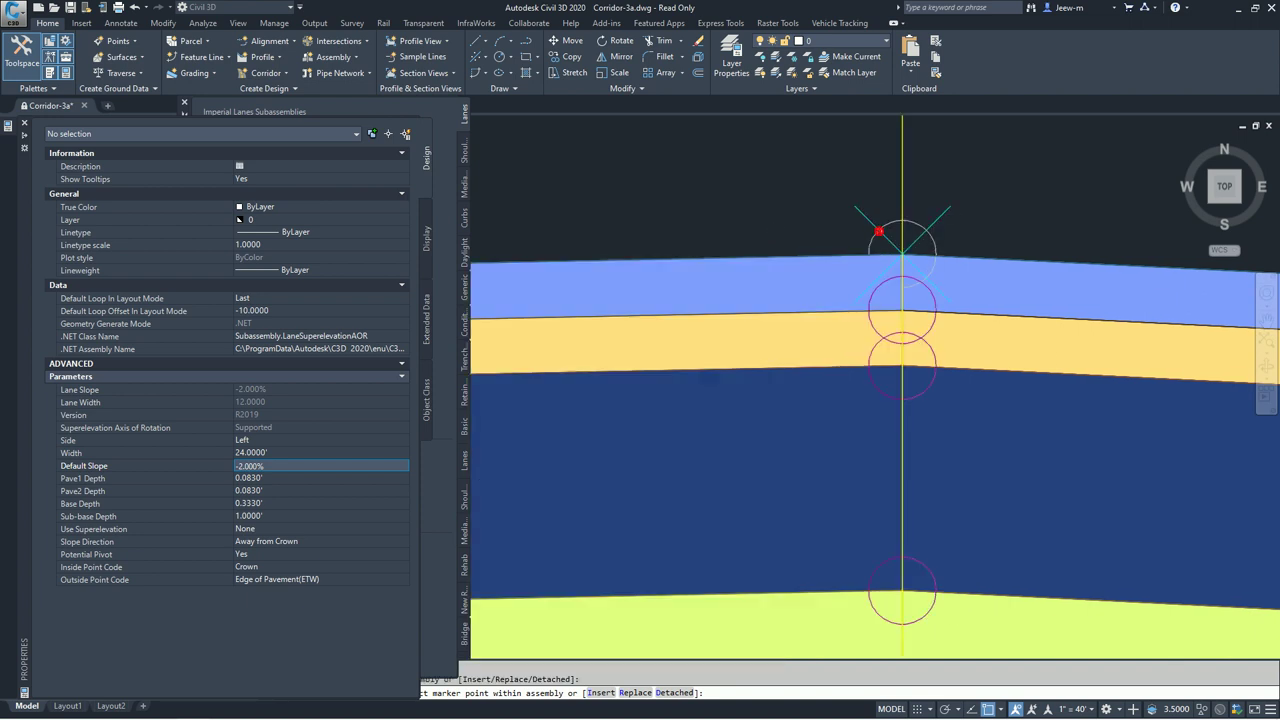
scroll(825, 255, down, 5)
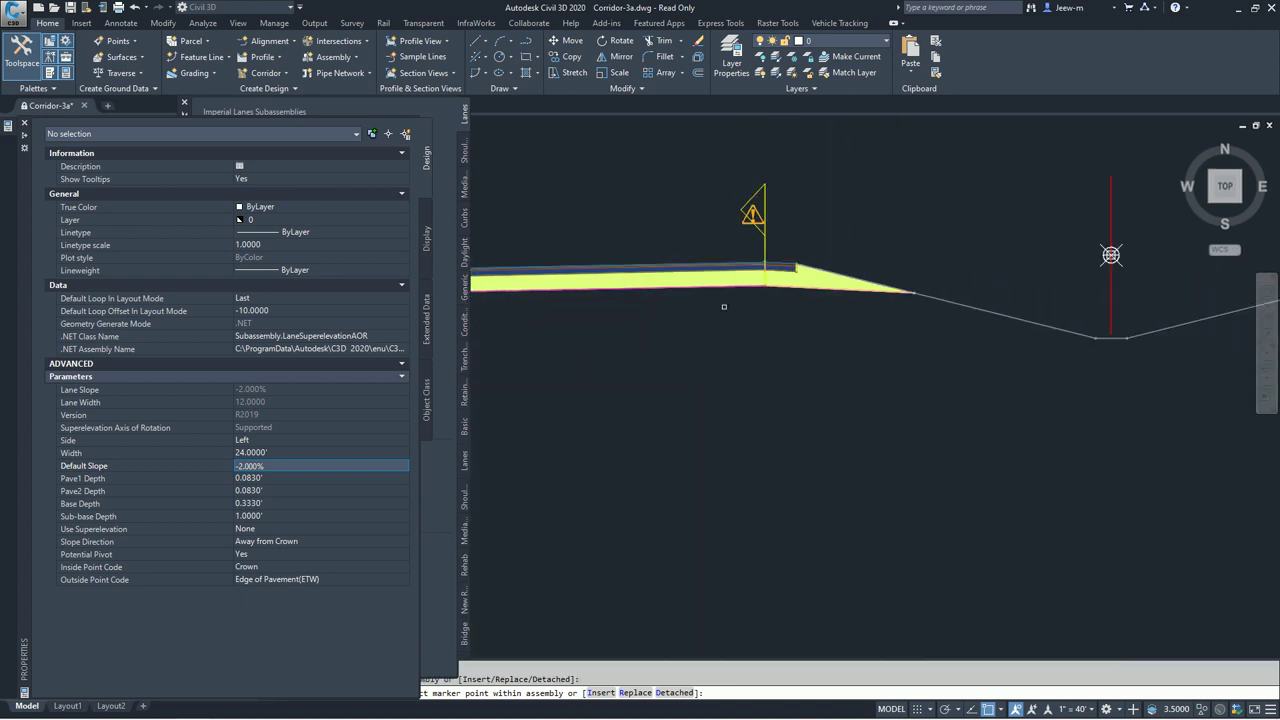
scroll(772, 368, down, 3)
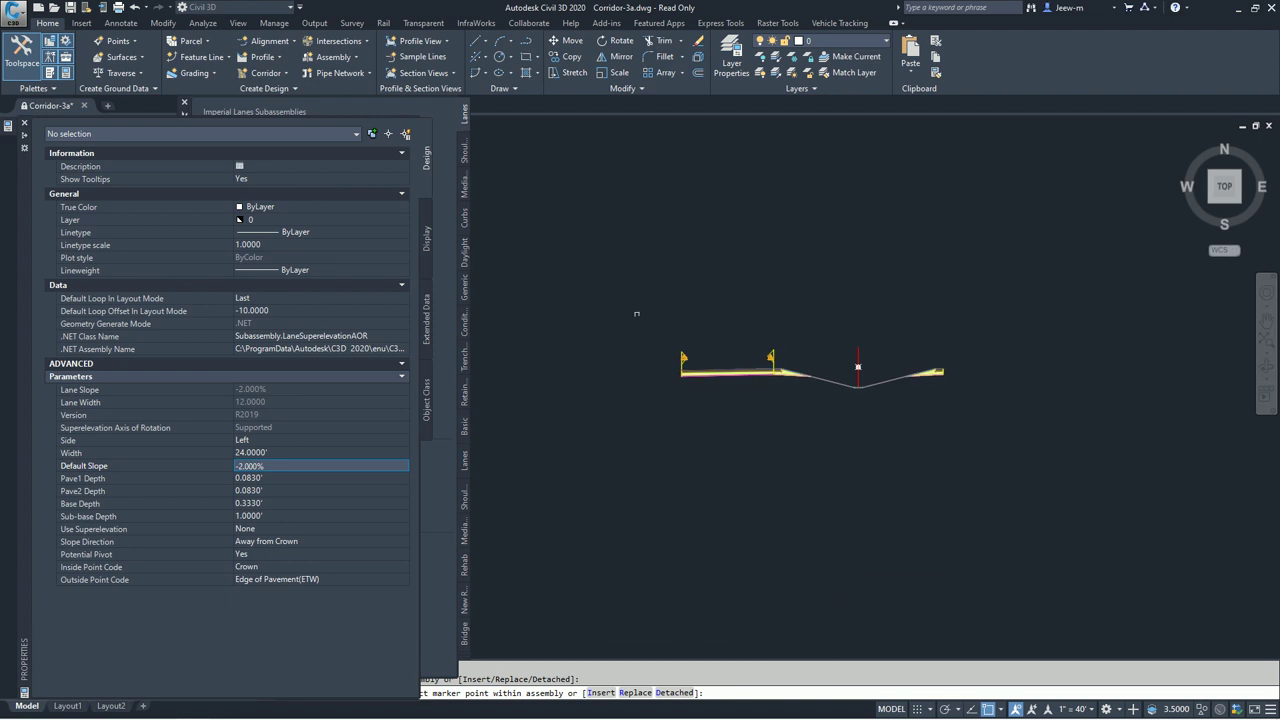
Step: End the lane placement and start adding a ShoulderExtendSubbase subassembly
click(515, 214)
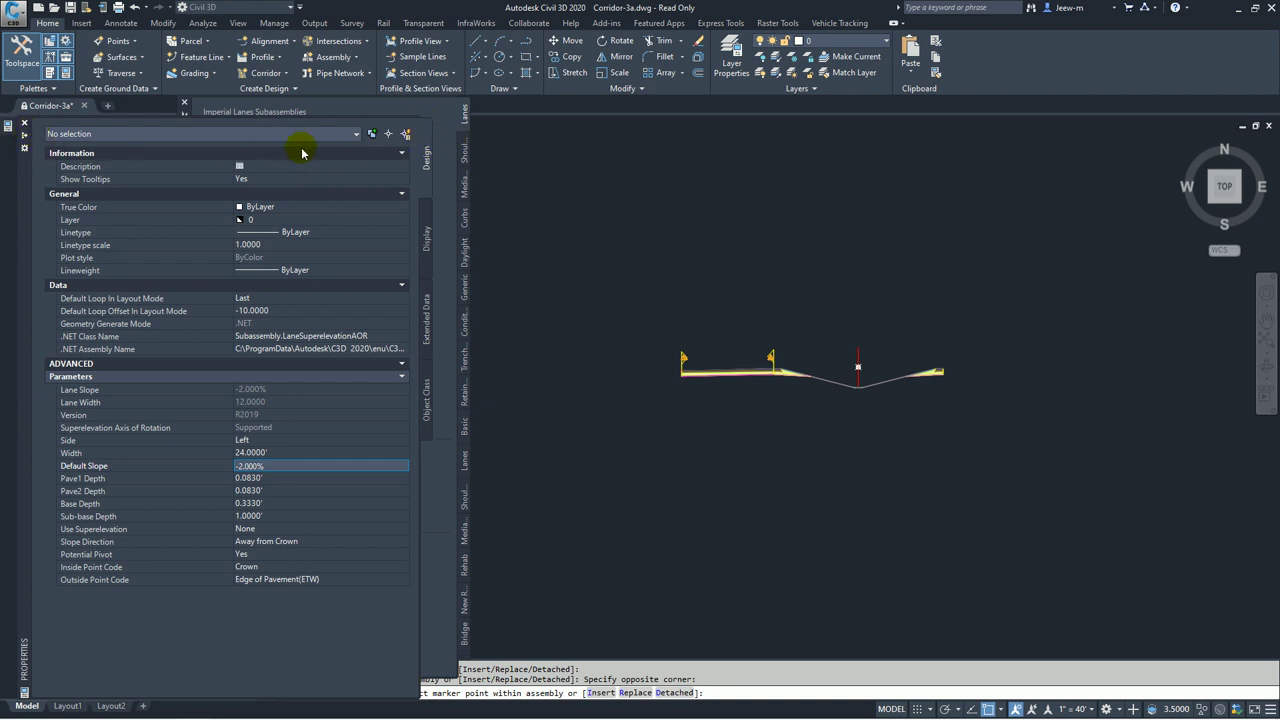
click(23, 120)
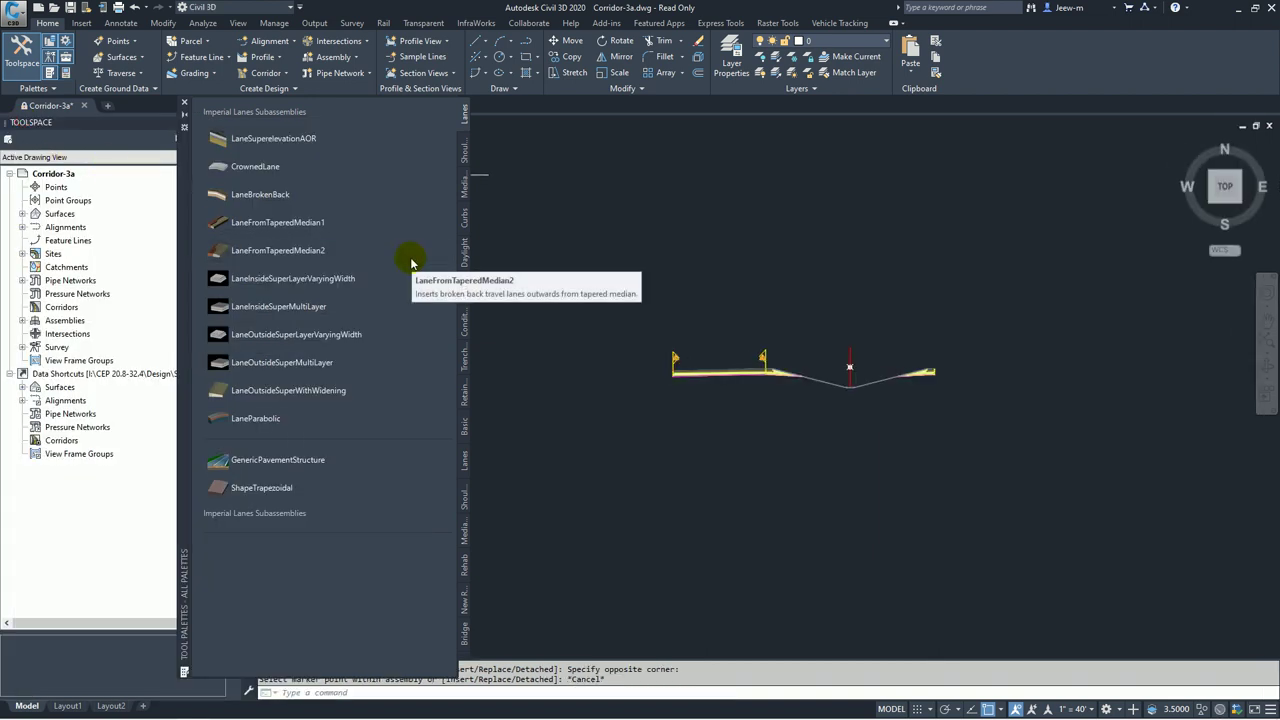
click(58, 72)
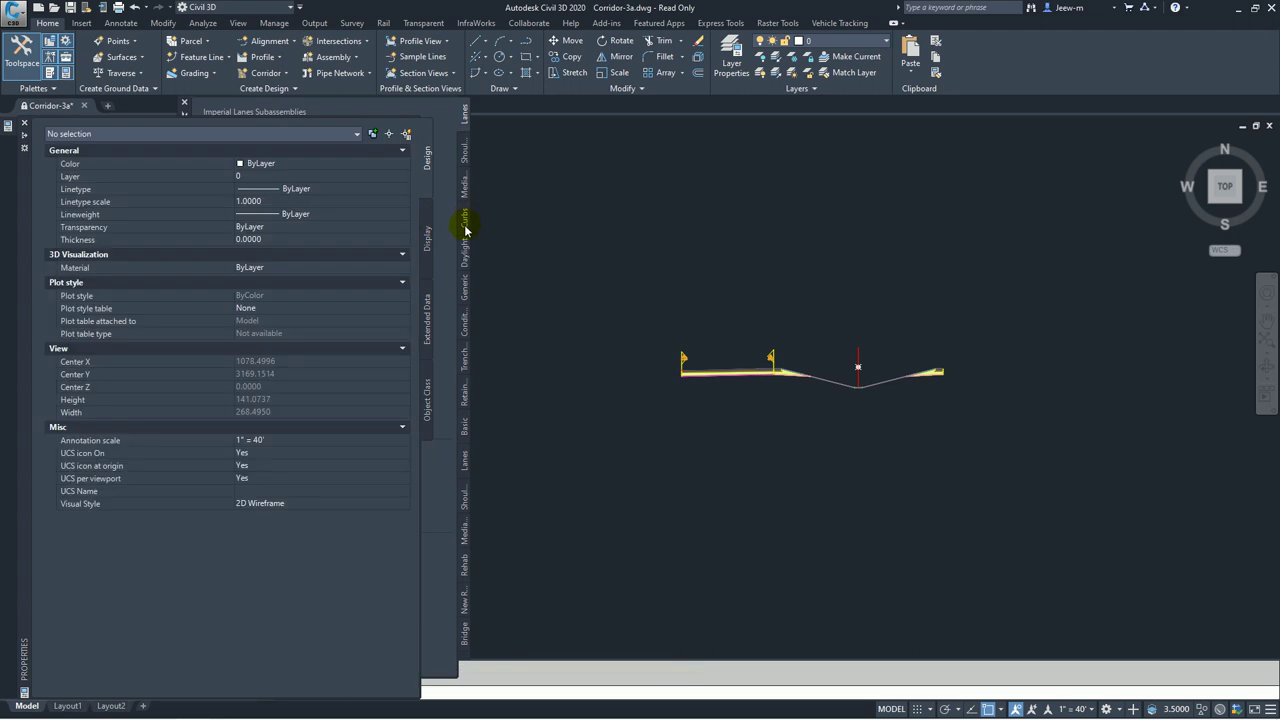
click(464, 153)
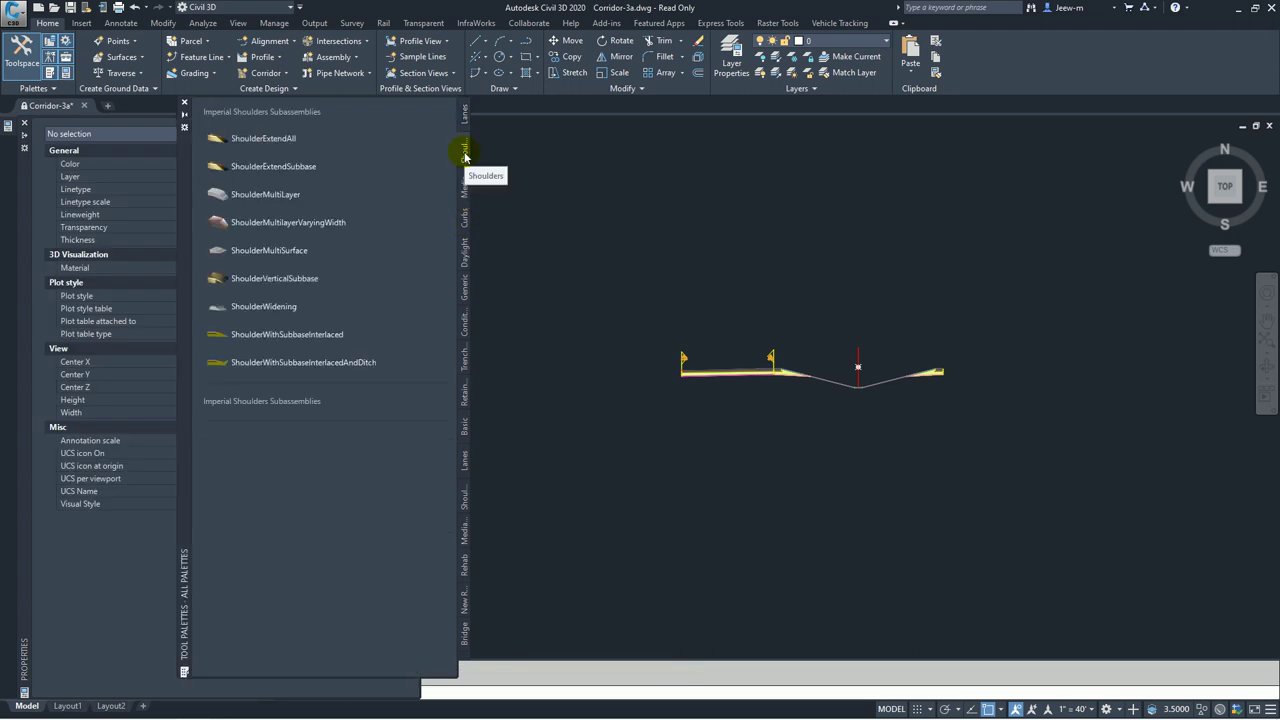
click(282, 170)
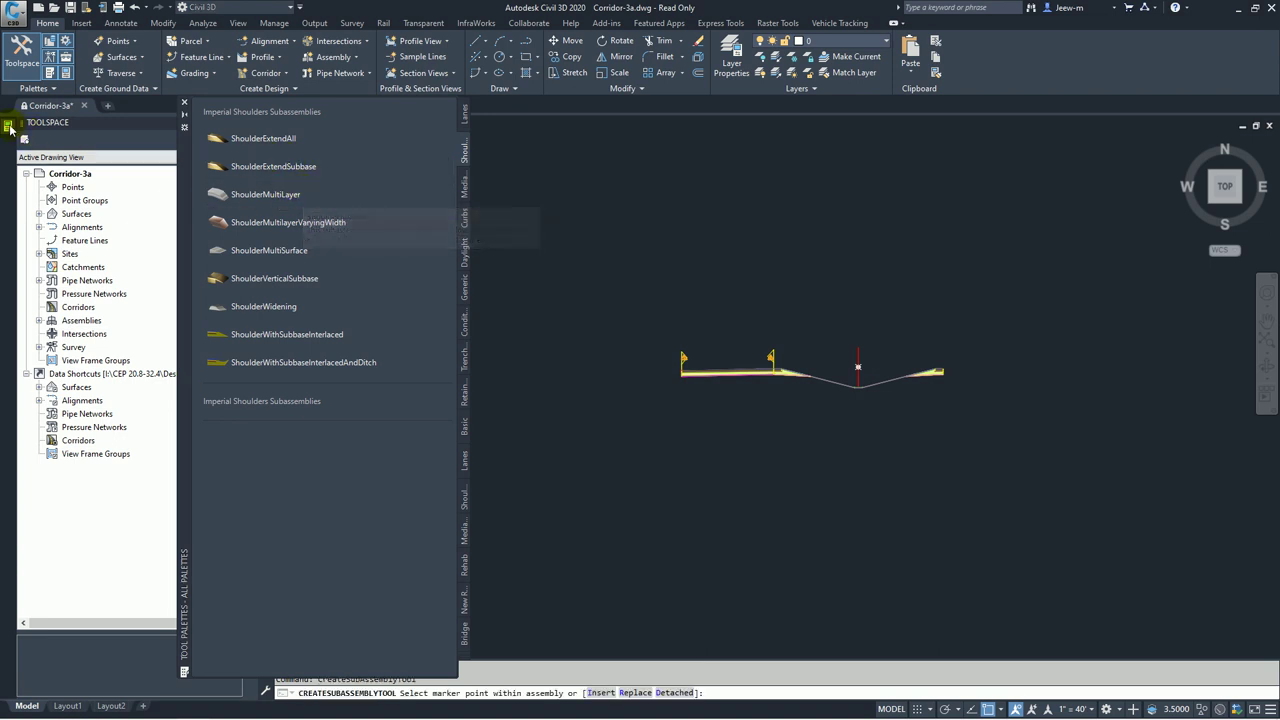
Step: Set the new shoulder's Use Superelevation Slope parameter to Left Outside Shoulder
mouse_move(14, 128)
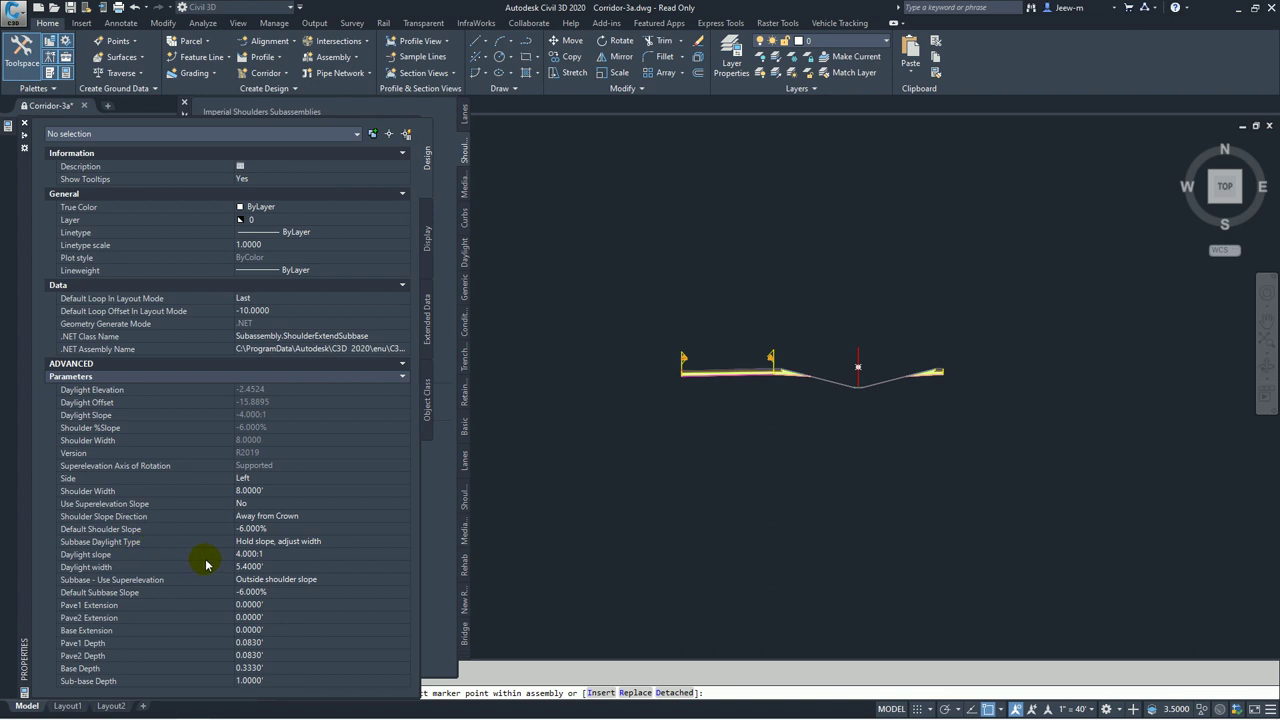
mouse_move(208, 564)
click(118, 505)
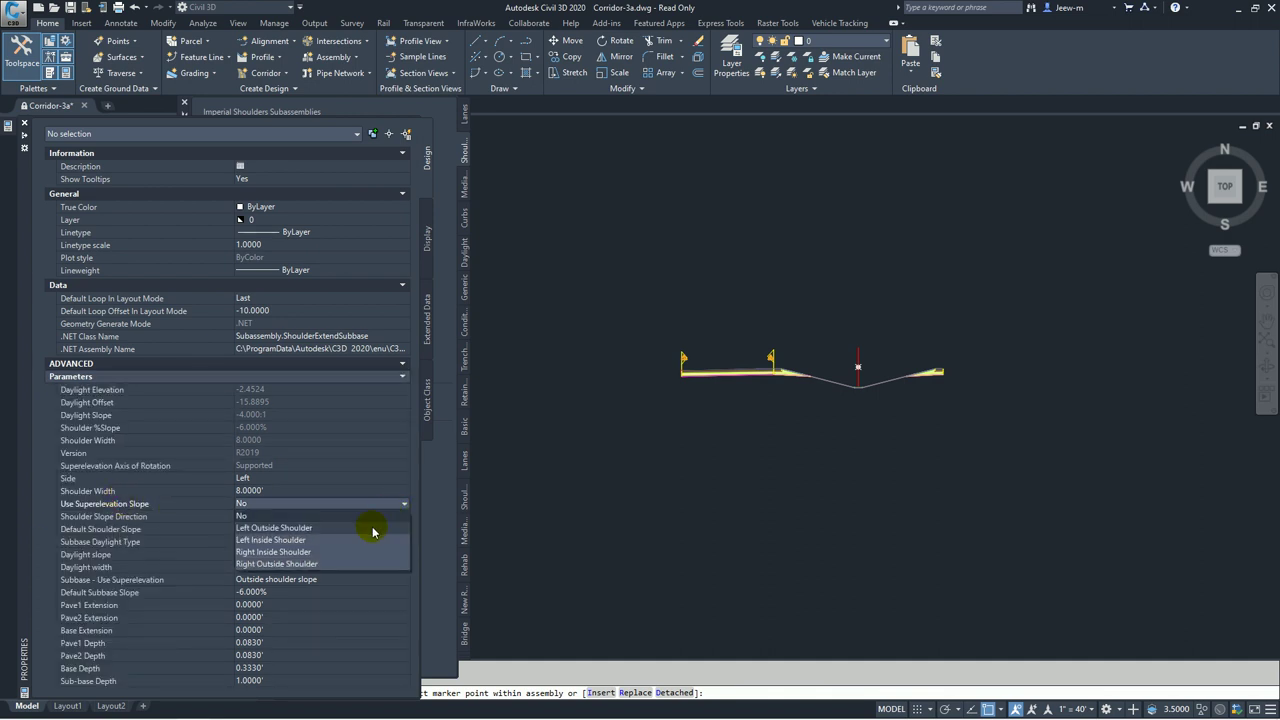
click(373, 529)
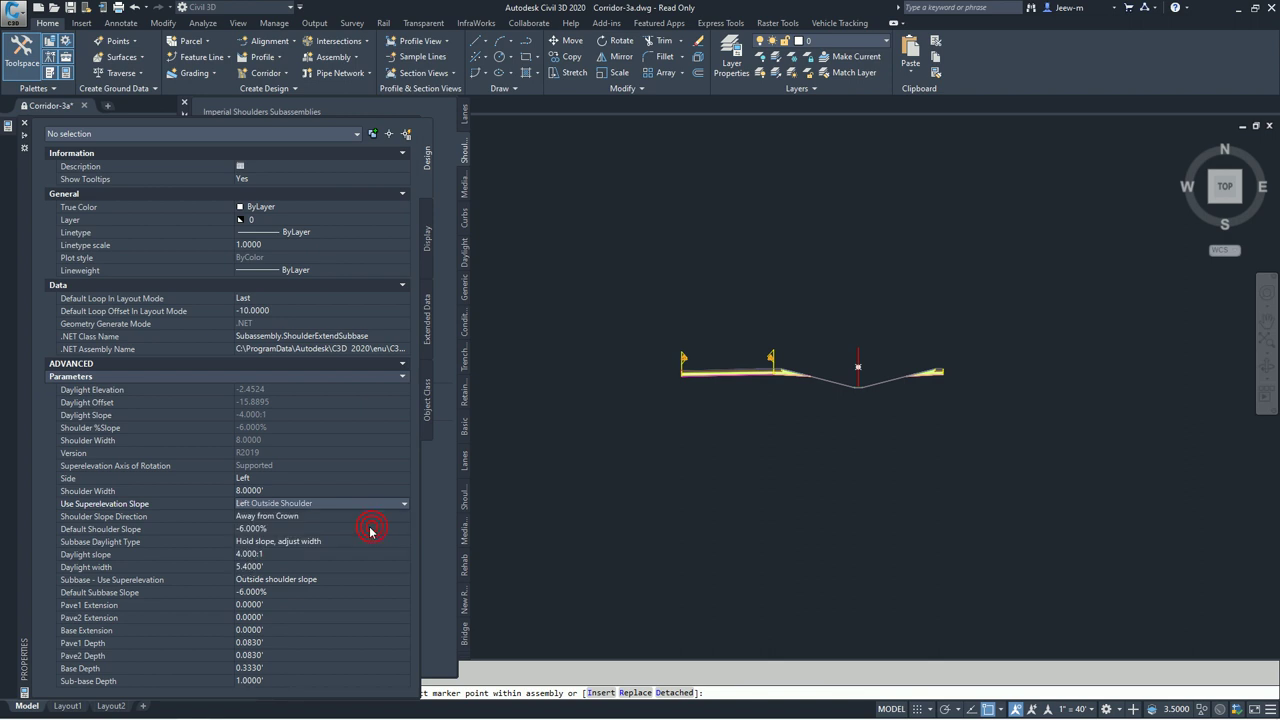
Step: Choose Outside shoulder slope for the subbase superelevation and attach the shoulder to the left lane's top outer marker point
click(134, 580)
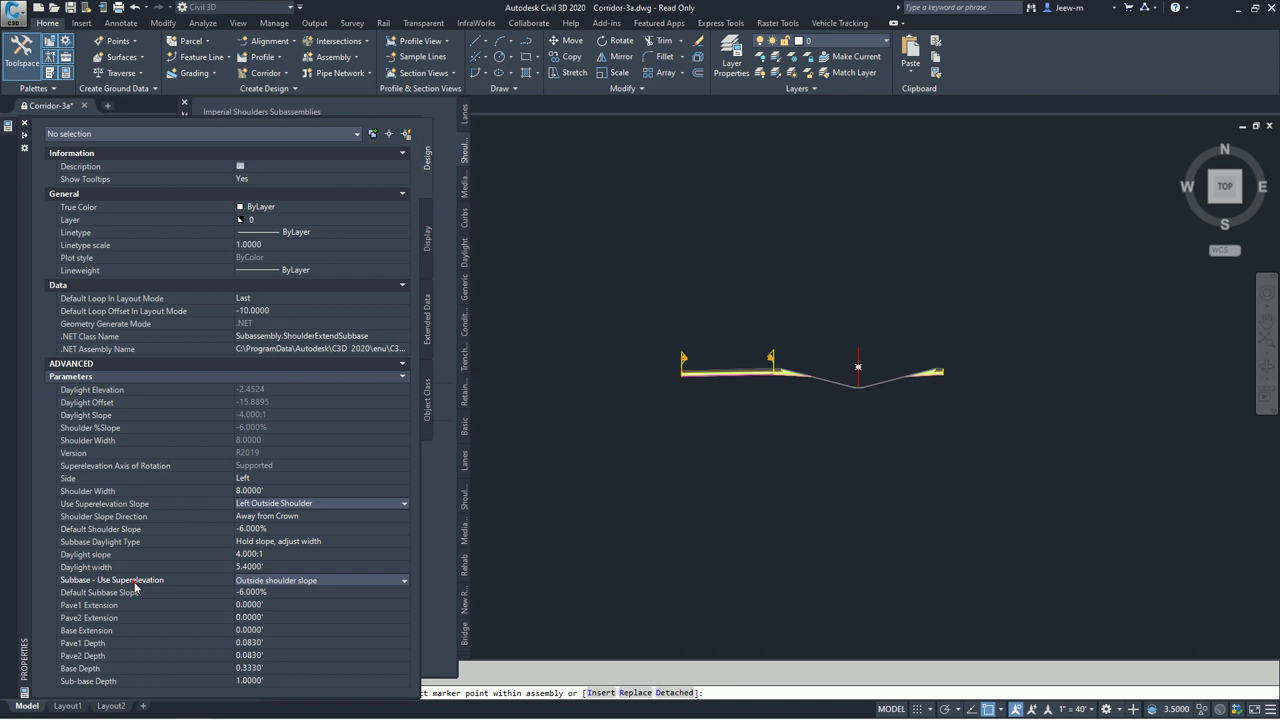
click(287, 580)
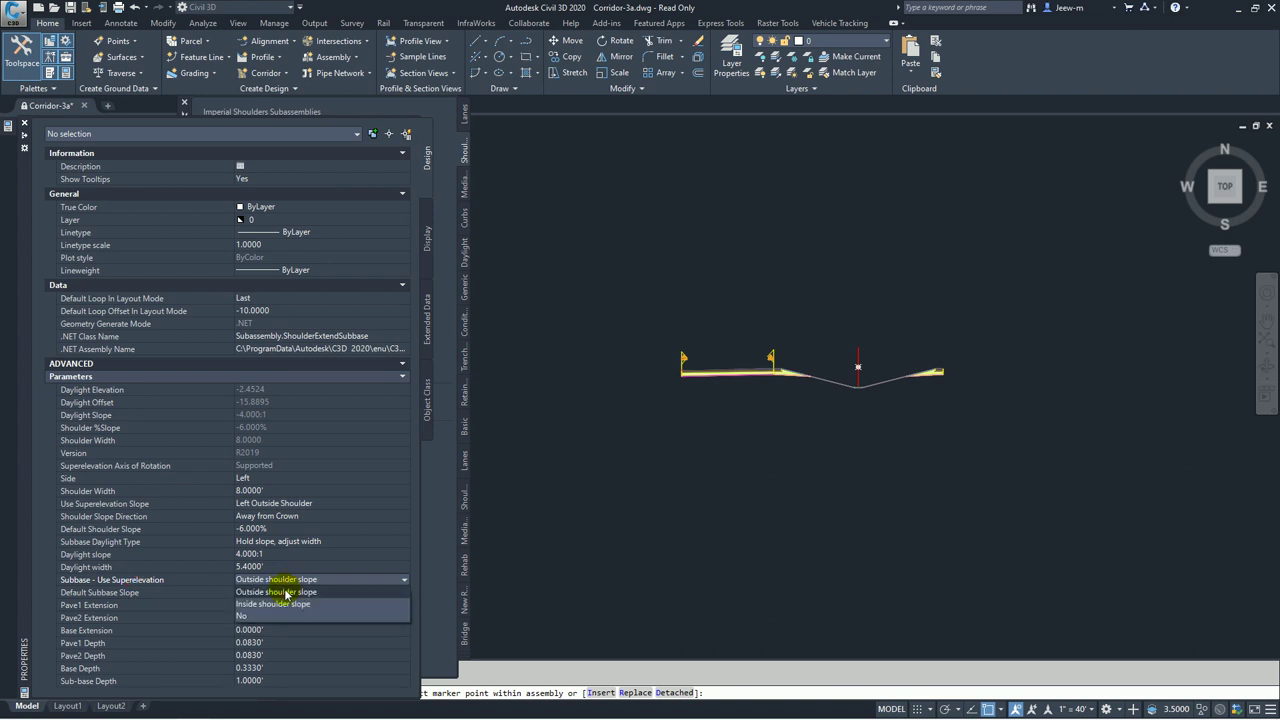
click(285, 592)
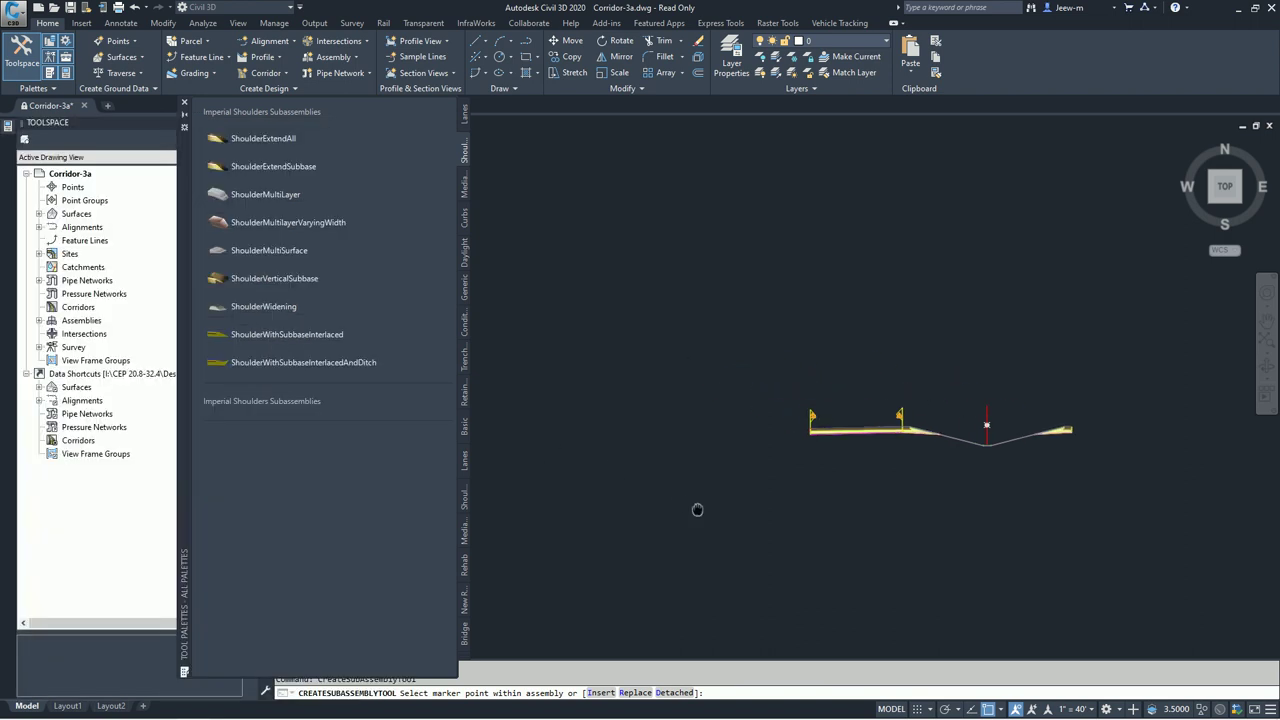
scroll(815, 420, up, 8)
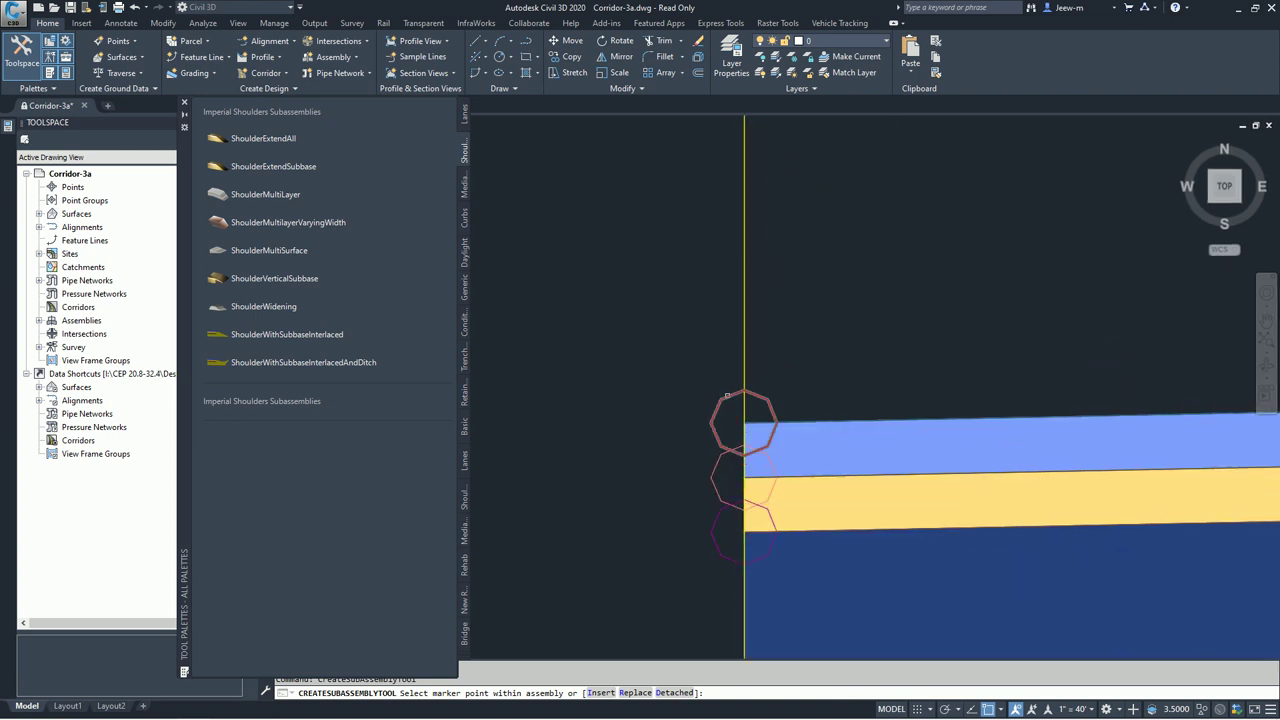
scroll(727, 395, down, 8)
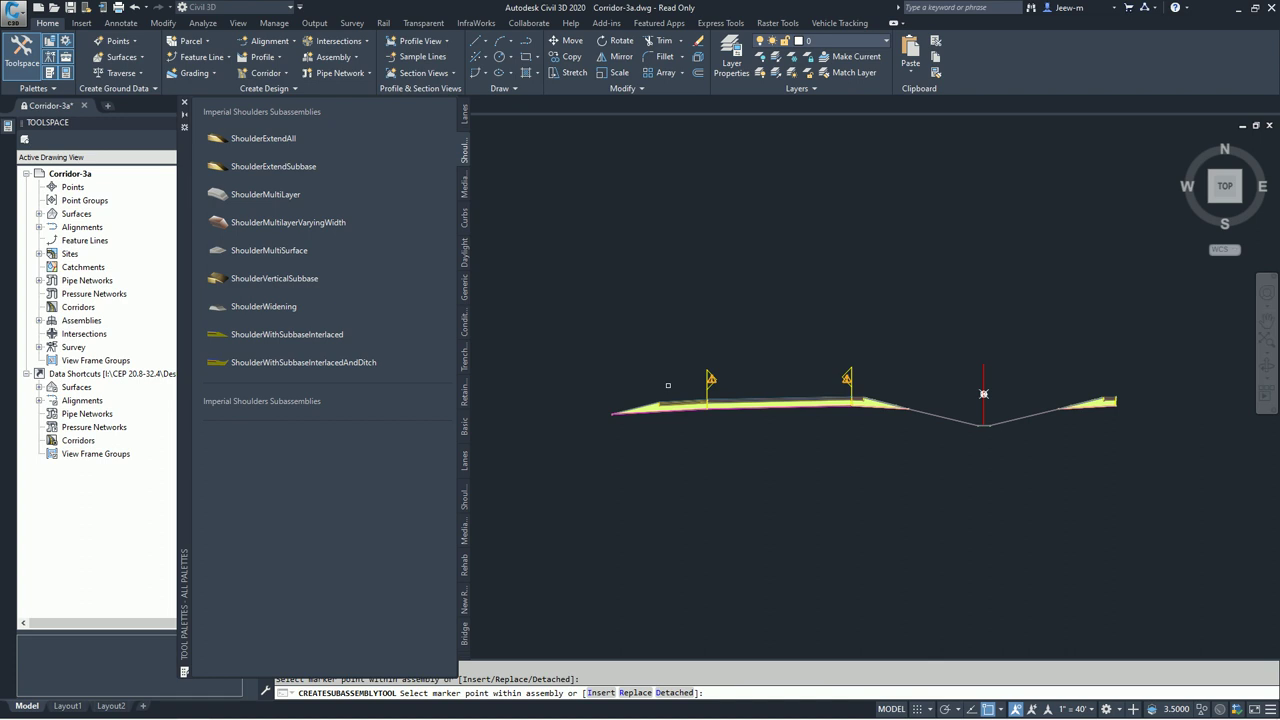
Step: Open the help page for the DaylightStandard subassembly and review its cut, fill and guardrail case diagrams
click(465, 258)
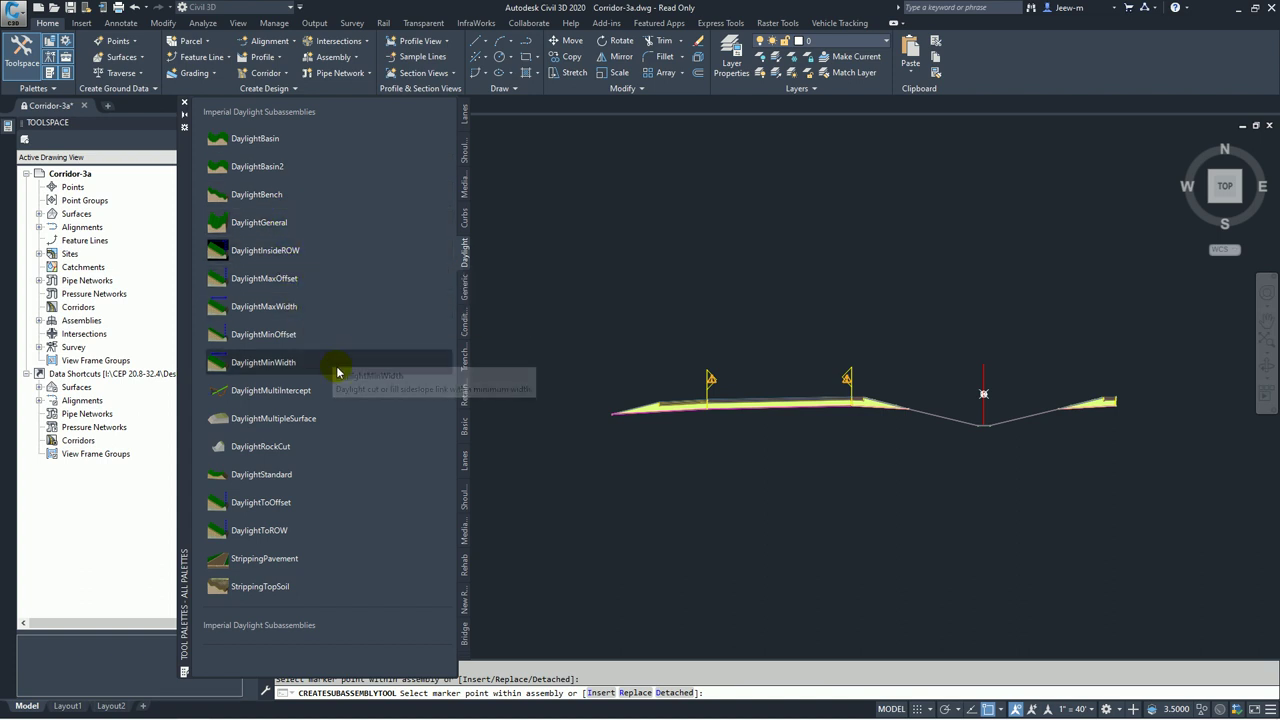
right_click(270, 476)
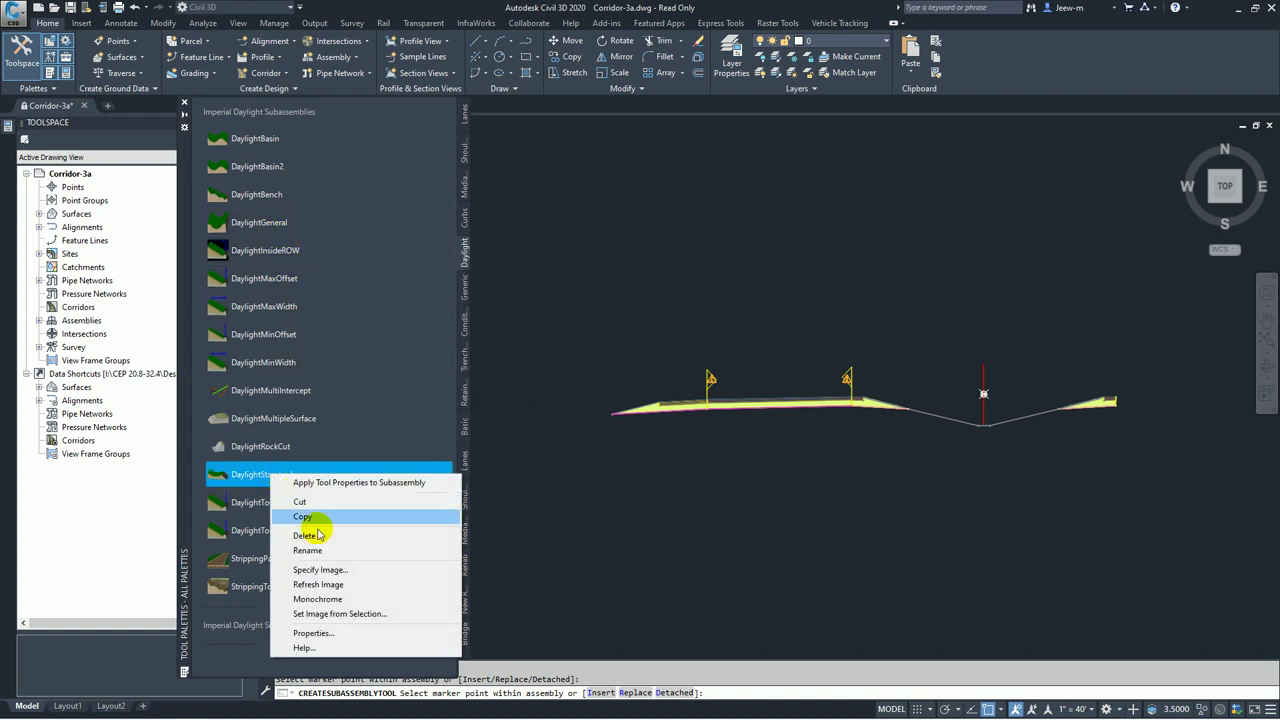
click(350, 650)
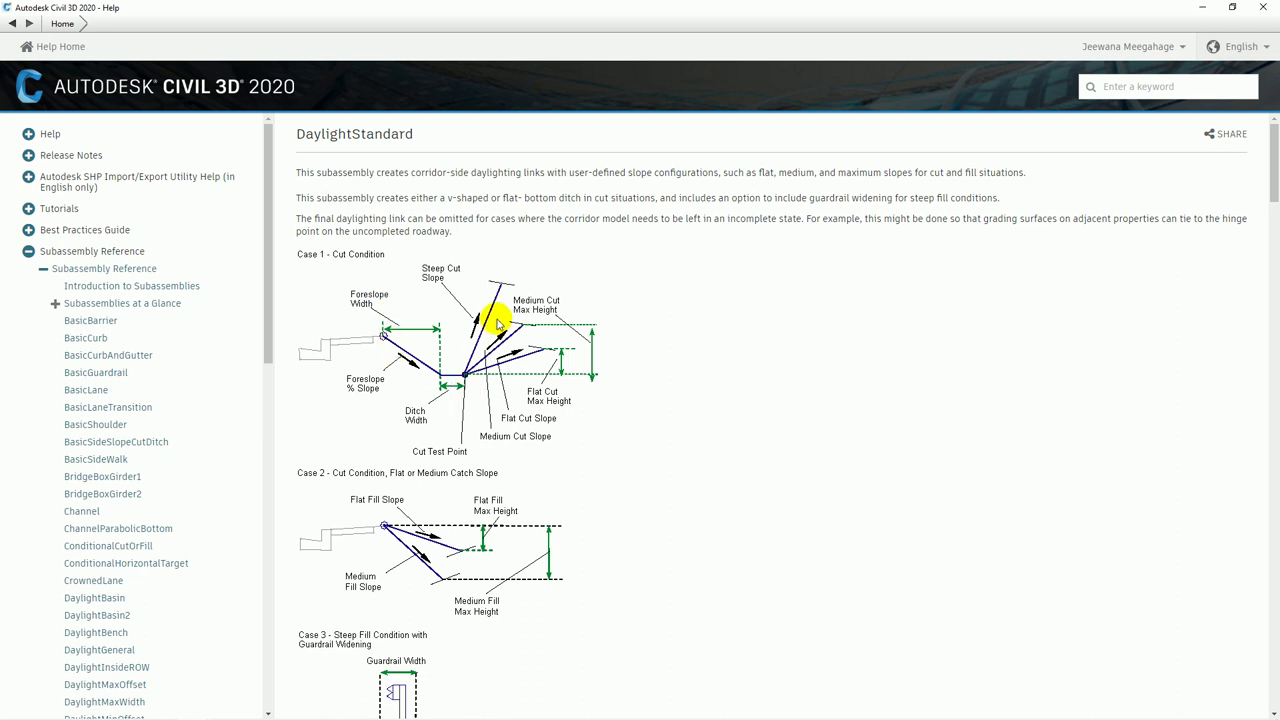
scroll(488, 368, down, 2)
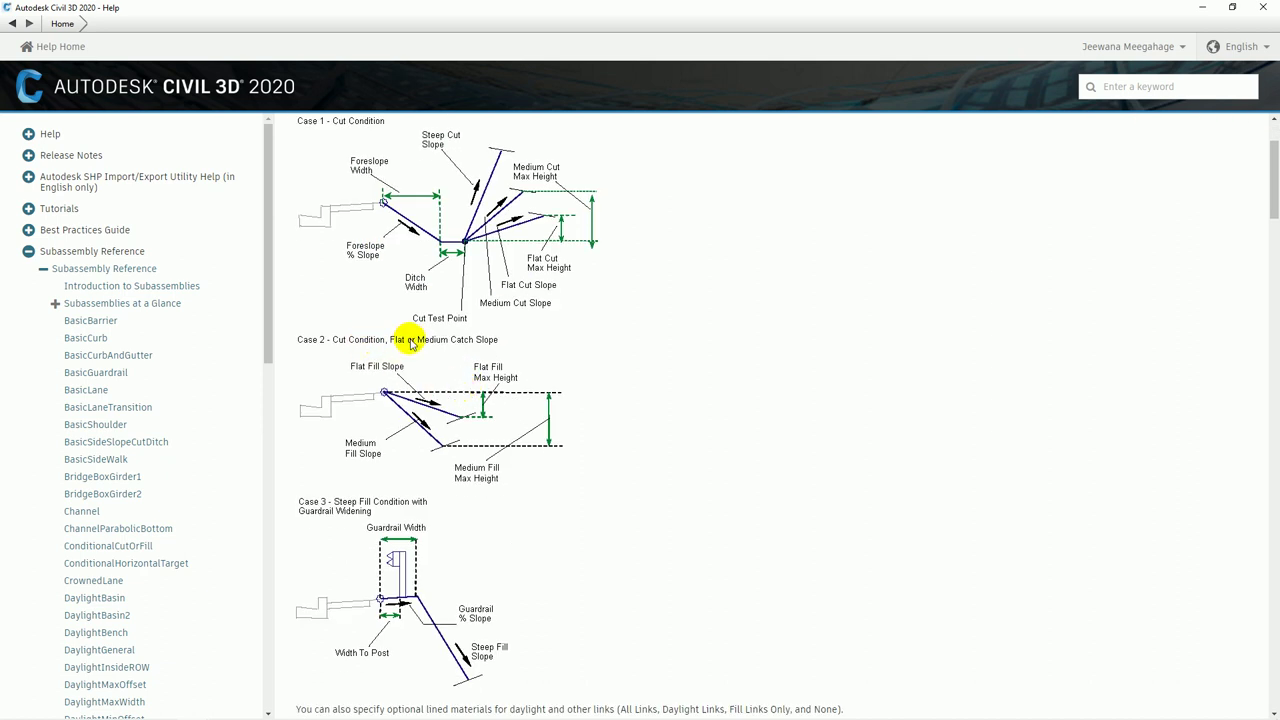
scroll(445, 440, down, 2)
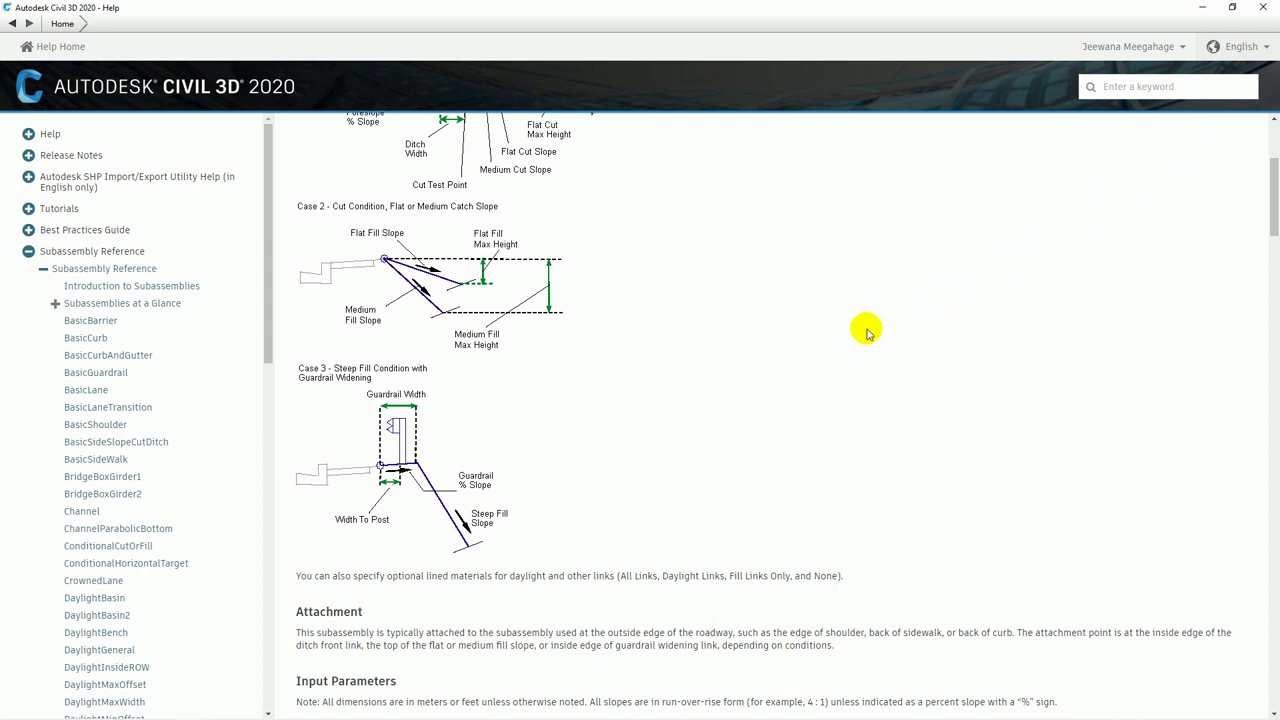
scroll(856, 340, up, 5)
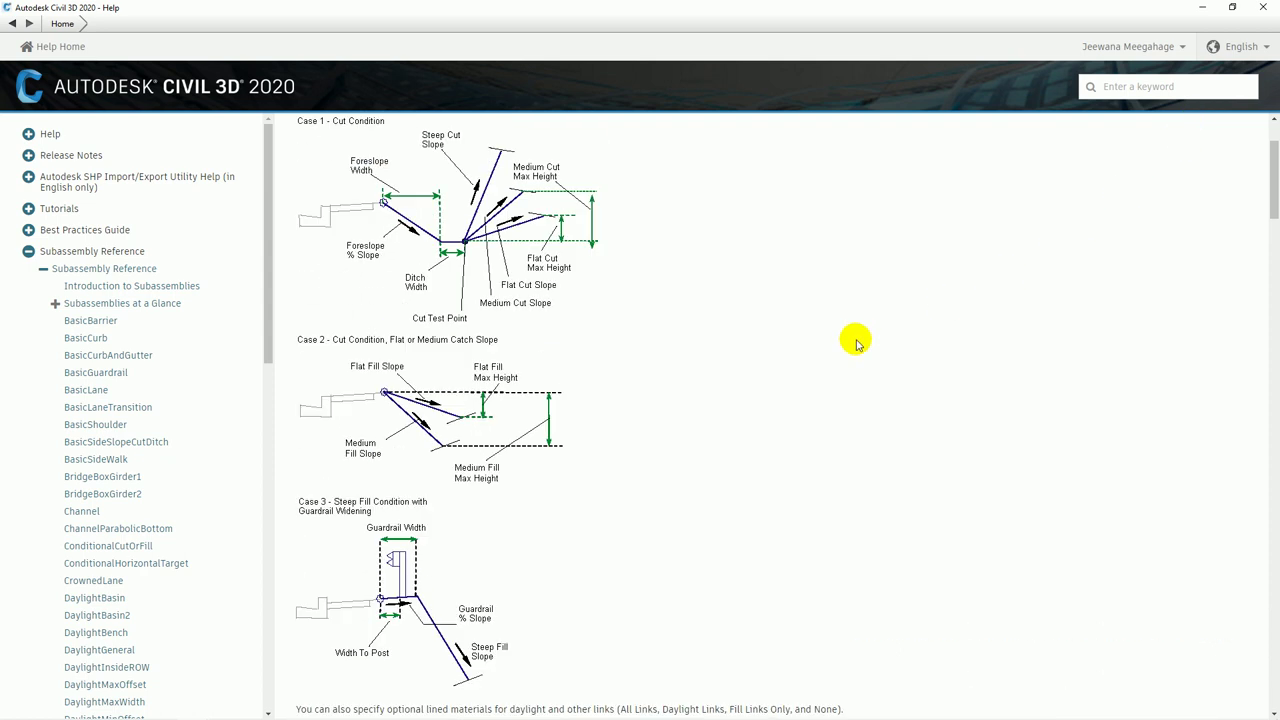
click(1201, 11)
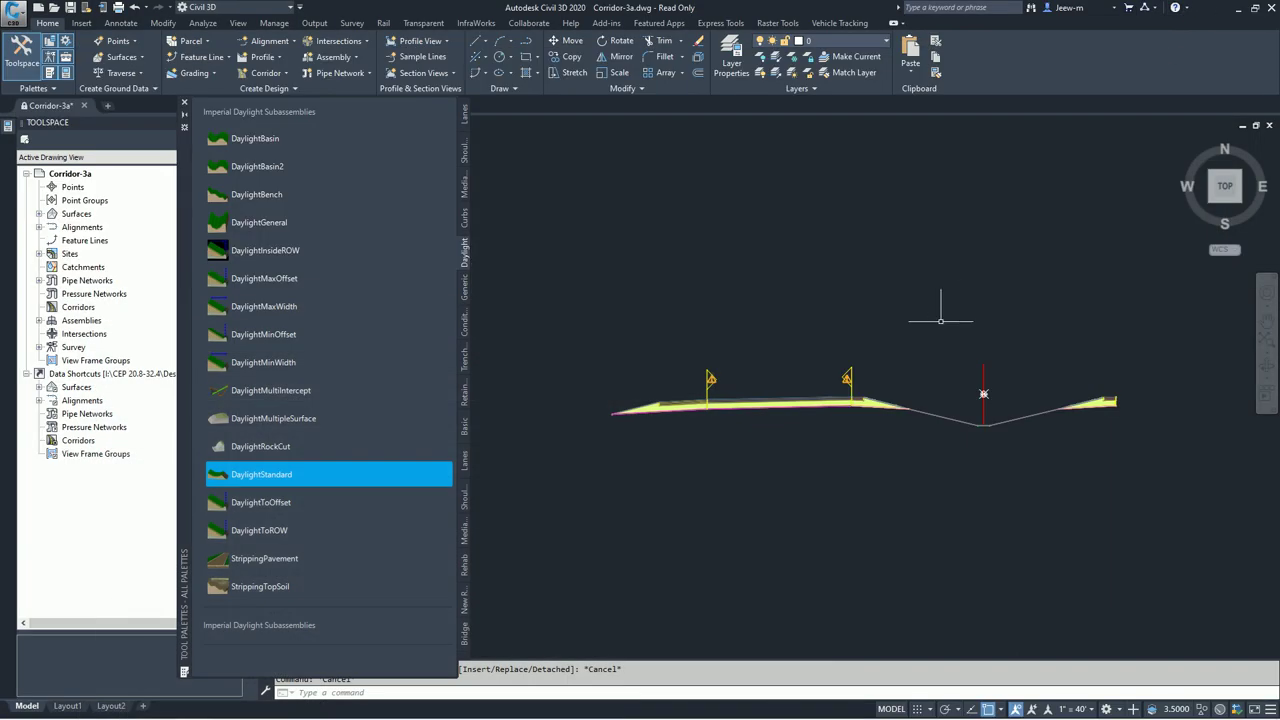
Step: Attach a DaylightStandard subassembly to the outermost marker point of the left shoulder and end the command
click(259, 477)
mouse_move(625, 360)
middle_down()
mouse_move(723, 349)
mouse_move(804, 382)
middle_up()
scroll(804, 382, up, 6)
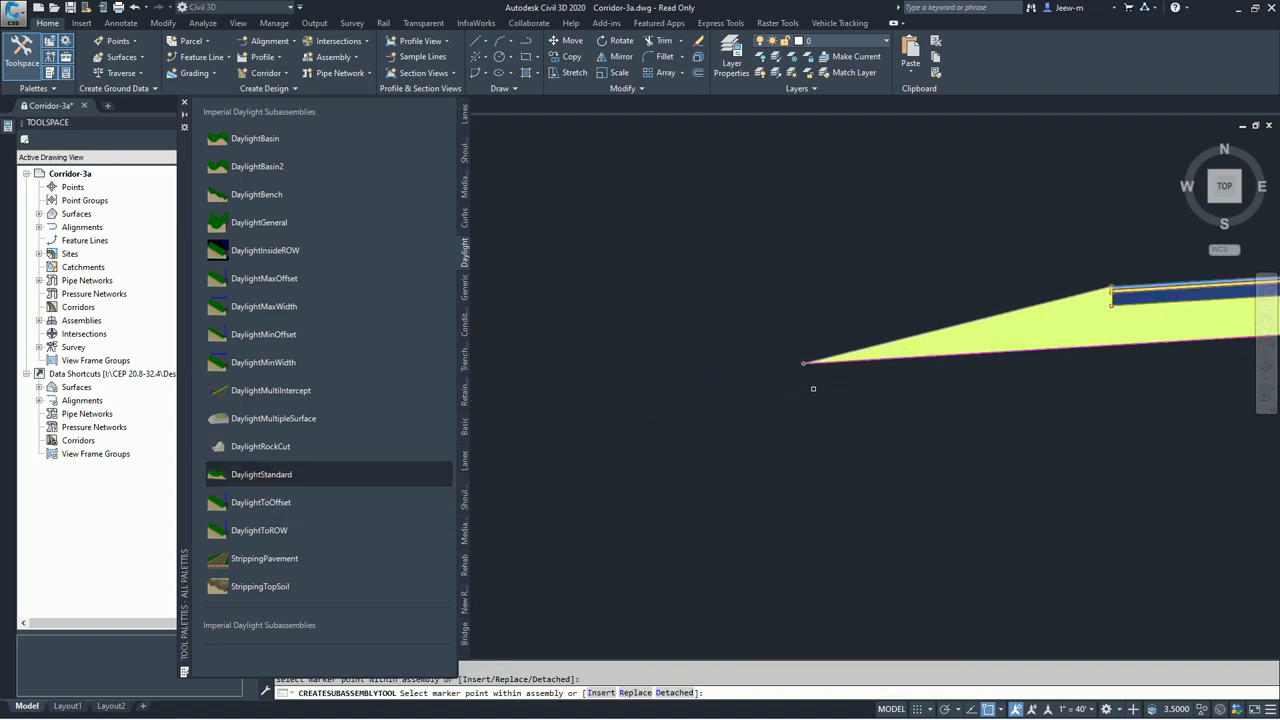
scroll(810, 330, up, 3)
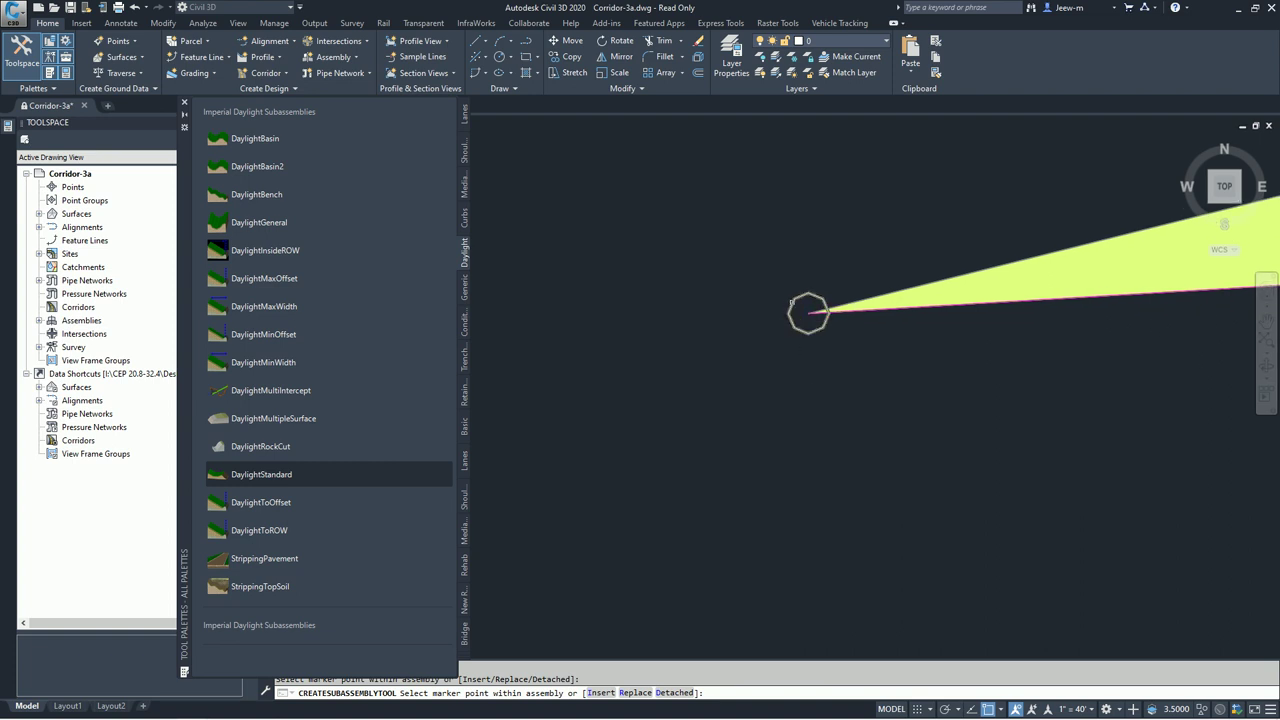
click(808, 313)
scroll(808, 313, down, 8)
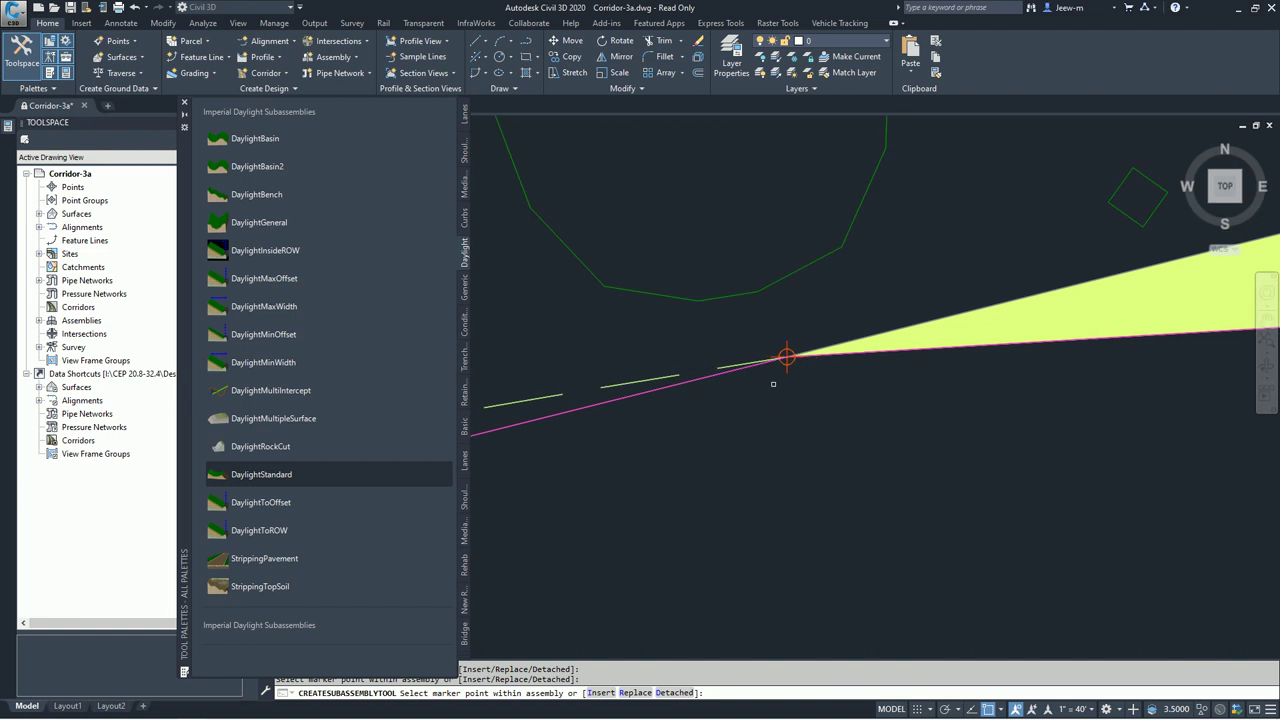
middle_drag(767, 402, 767, 362)
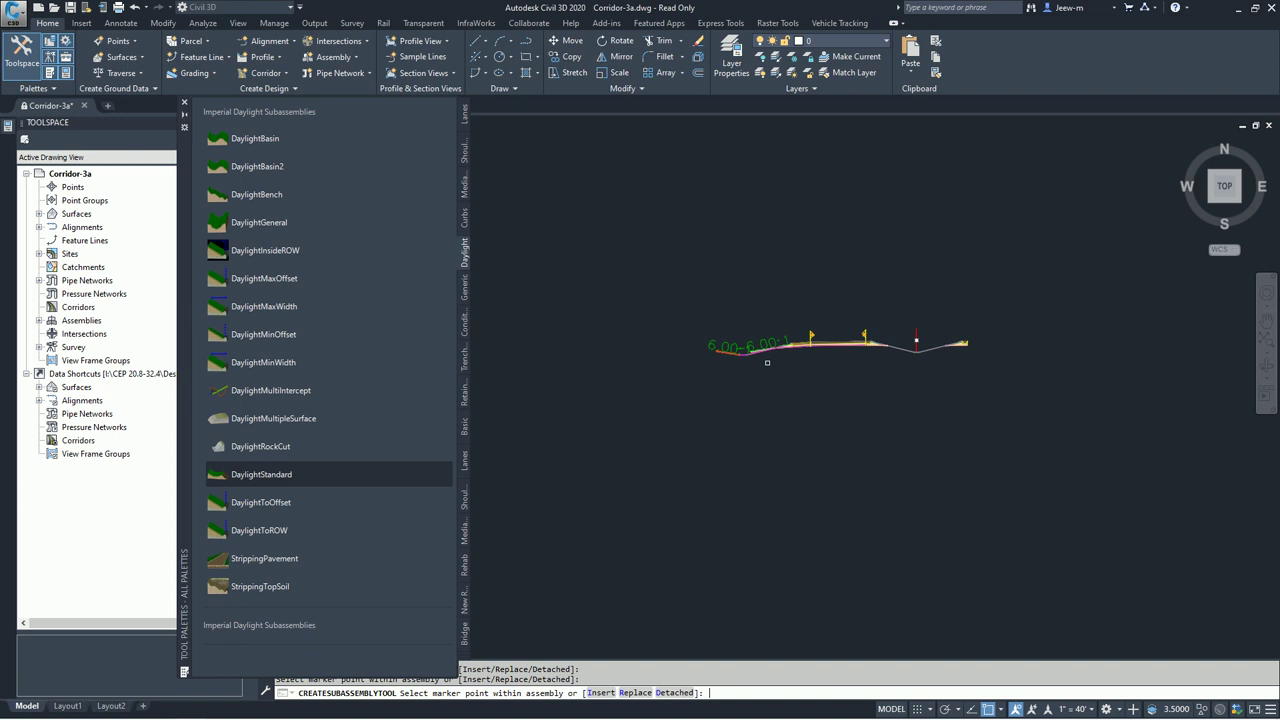
key(Escape)
scroll(767, 362, up, 5)
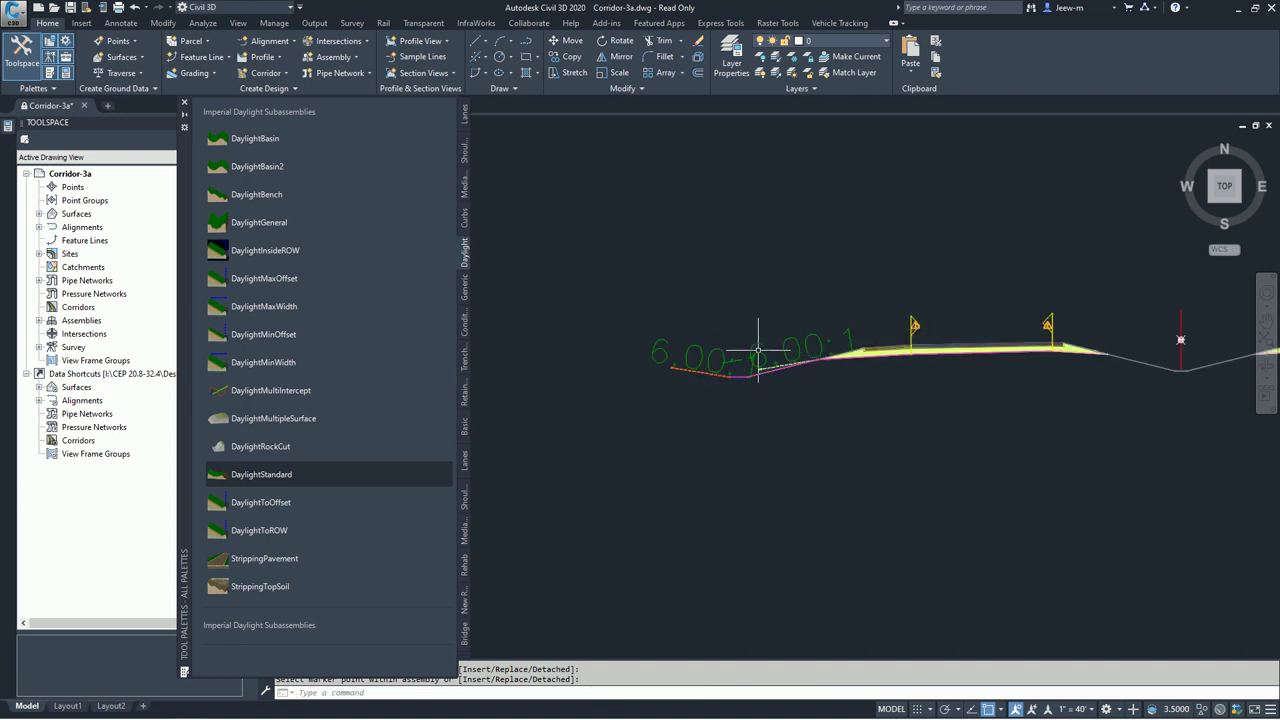
scroll(860, 328, down, 4)
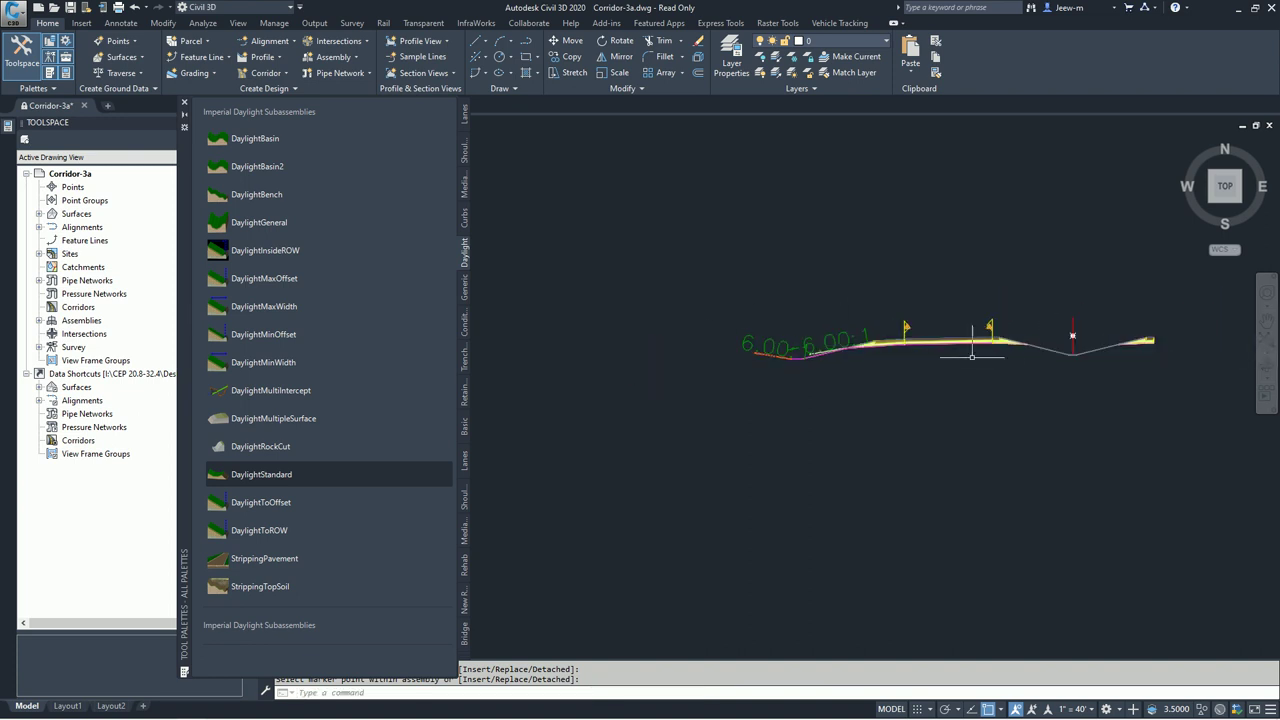
Step: Mirror the left lane, outer shoulder and daylight subassemblies onto the top outer marker point of the median's right shoulder
scroll(996, 360, up, 4)
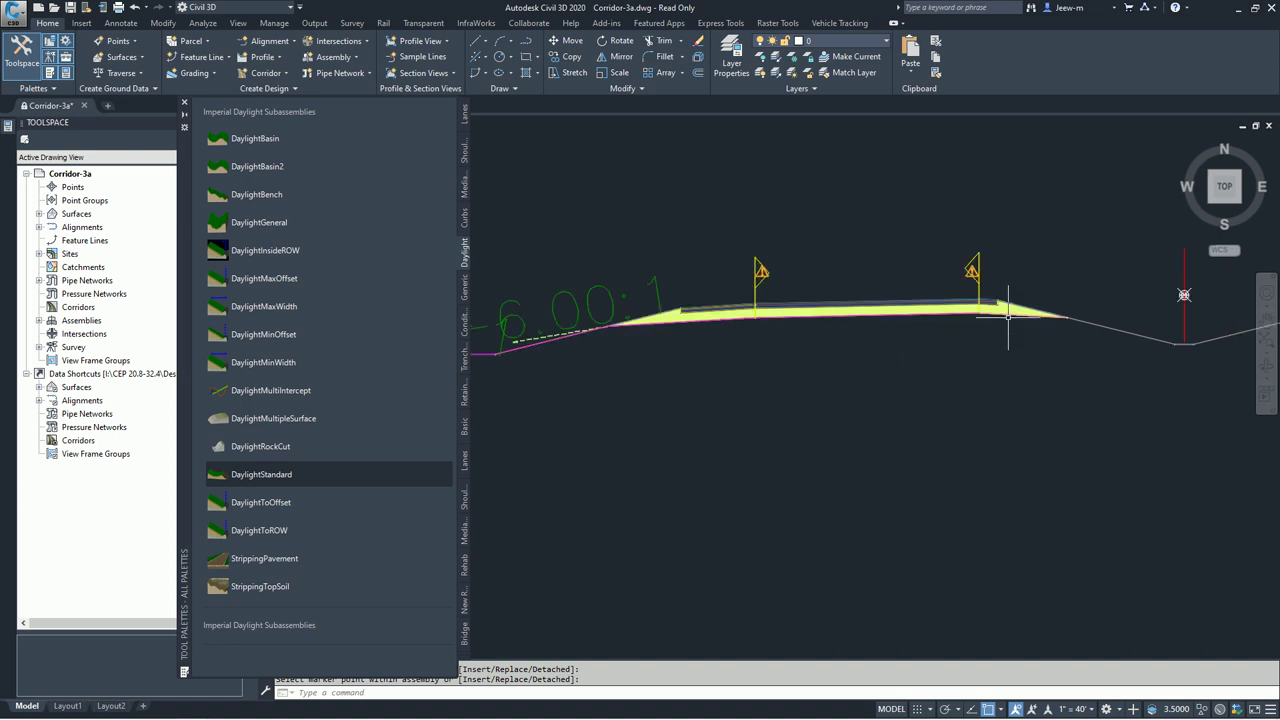
click(1008, 316)
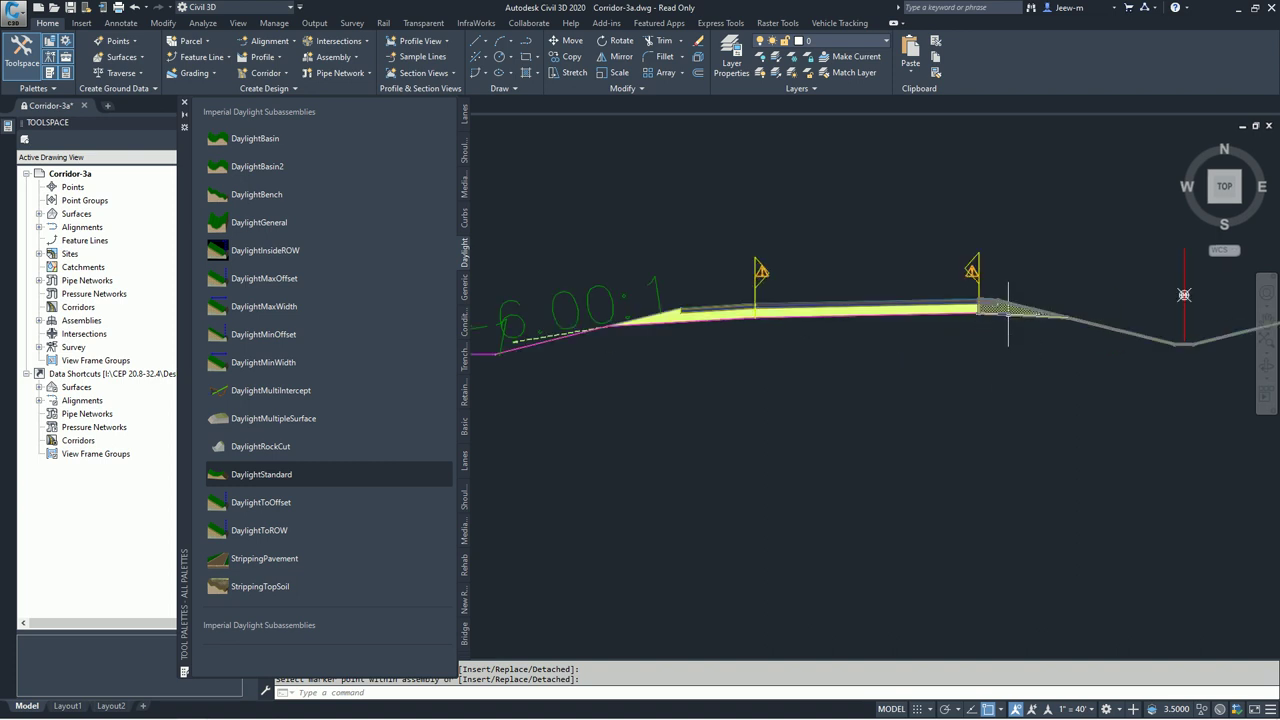
key(Escape)
click(958, 312)
scroll(958, 316, down, 2)
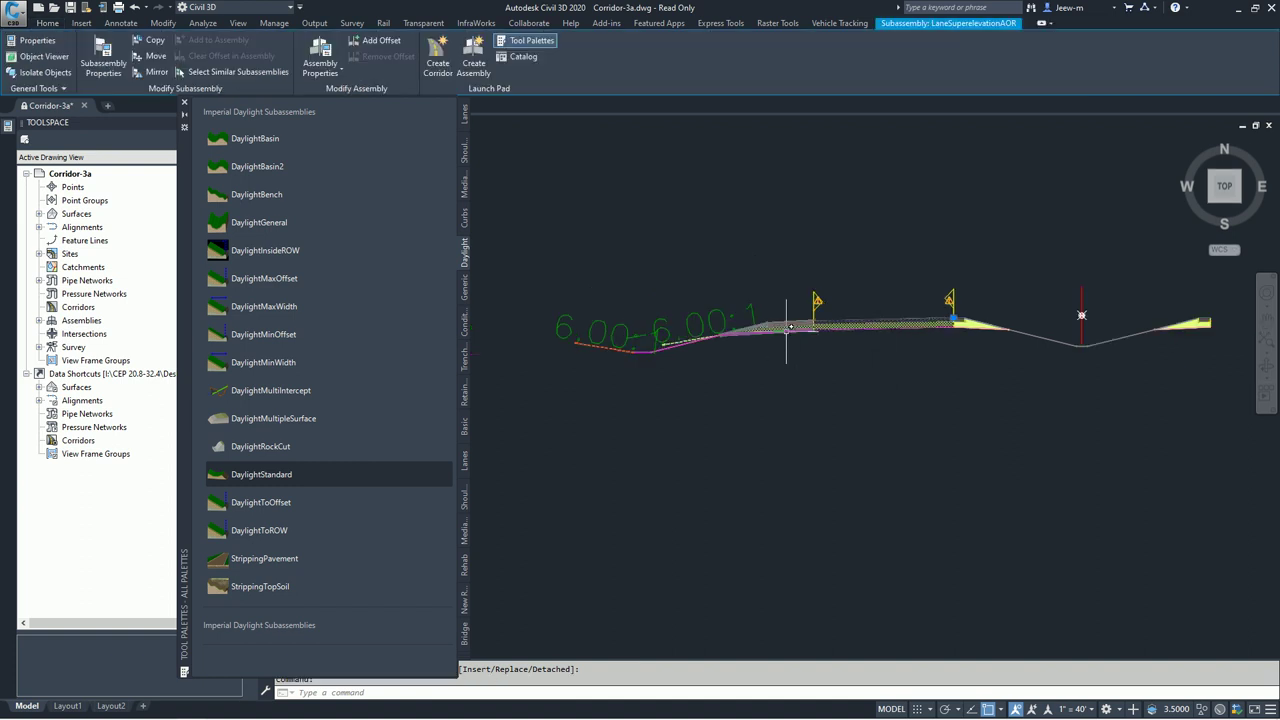
click(788, 330)
click(676, 410)
click(571, 288)
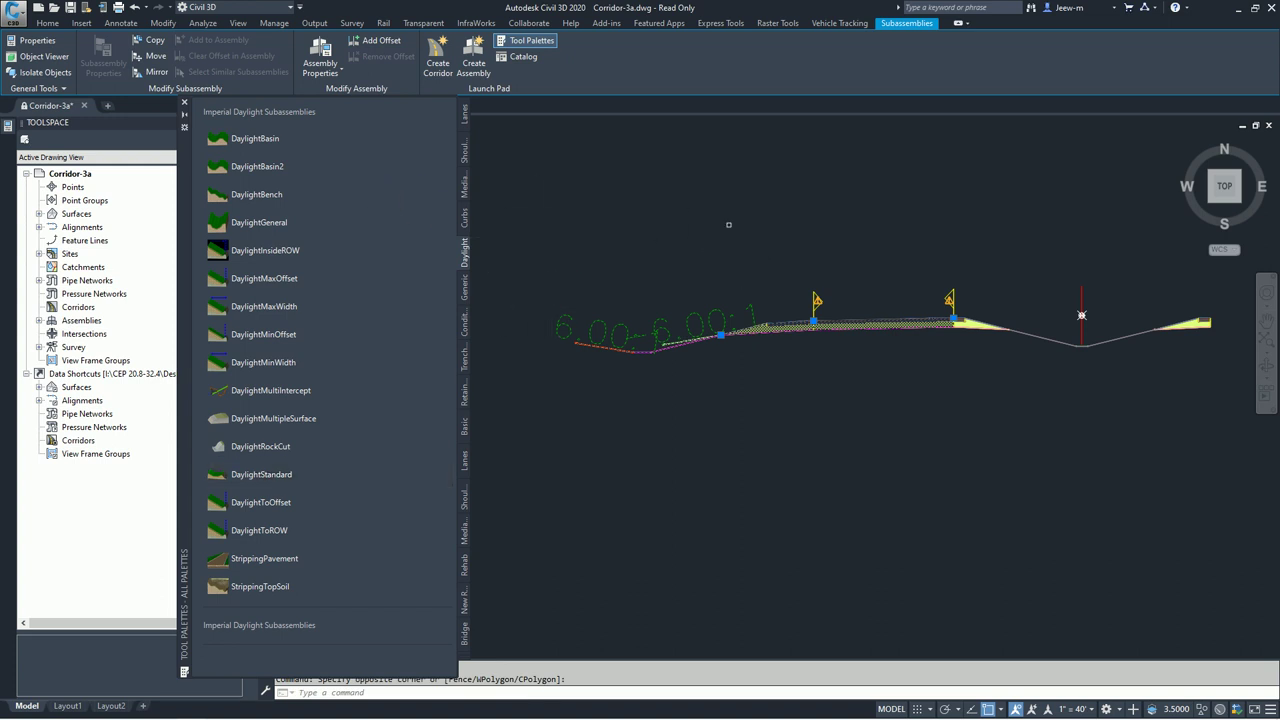
click(157, 73)
scroll(673, 411, down, 4)
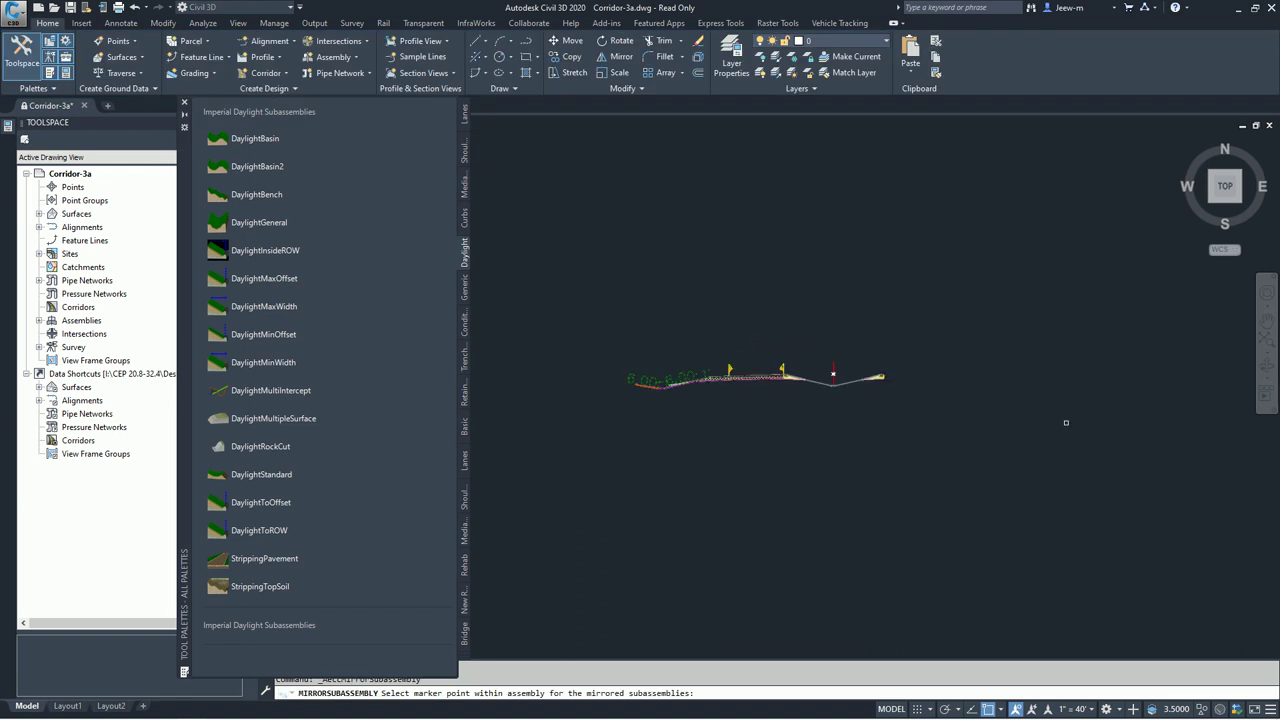
scroll(768, 346, up, 5)
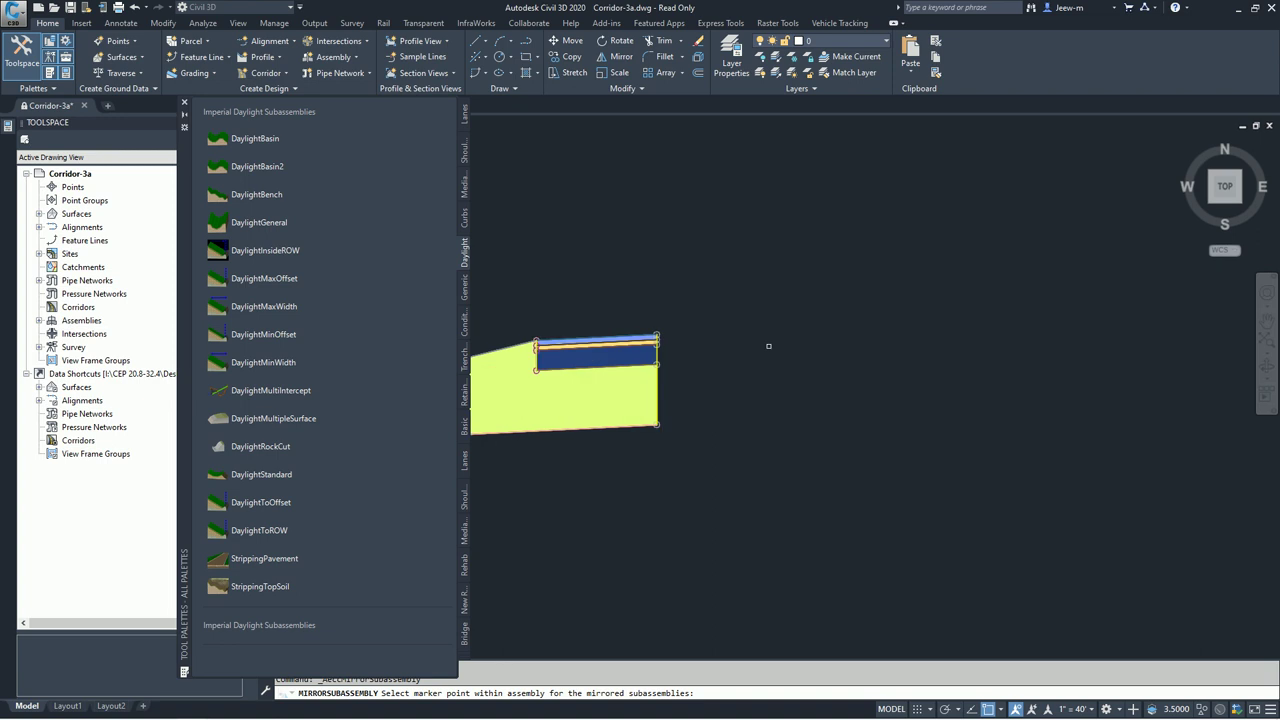
scroll(647, 327, up, 4)
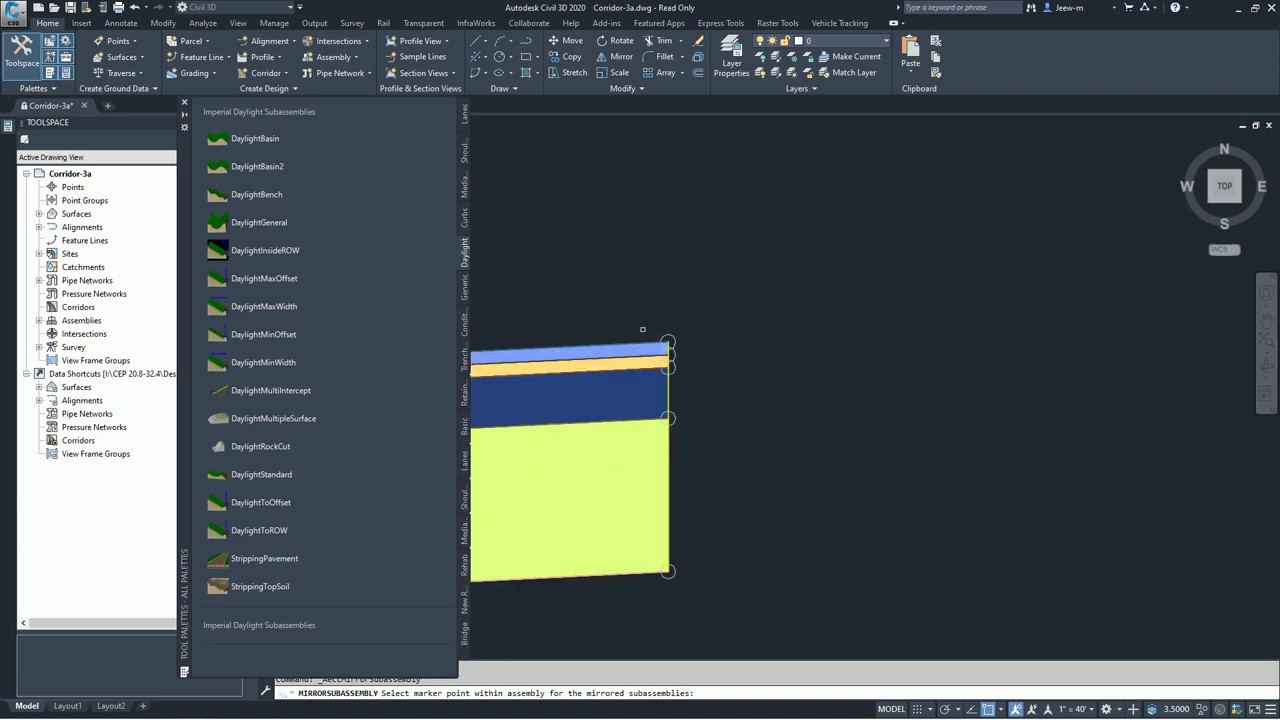
scroll(684, 330, up, 3)
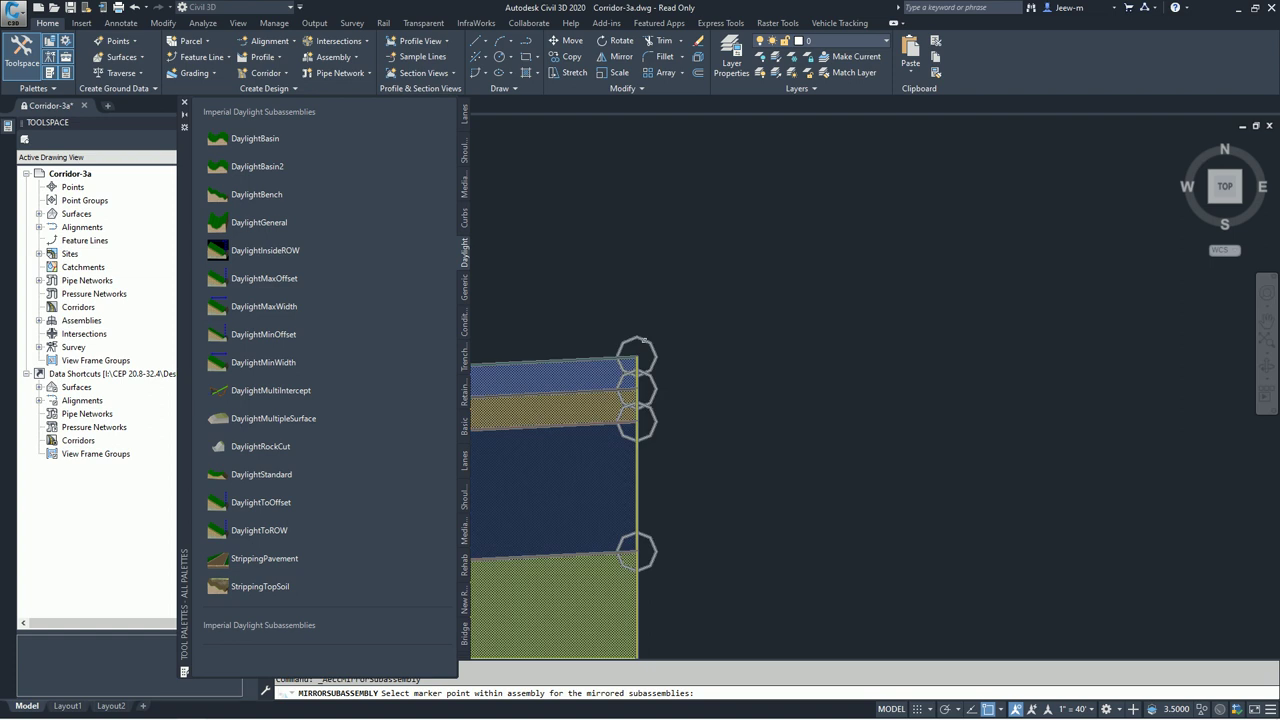
click(643, 341)
scroll(740, 297, down, 4)
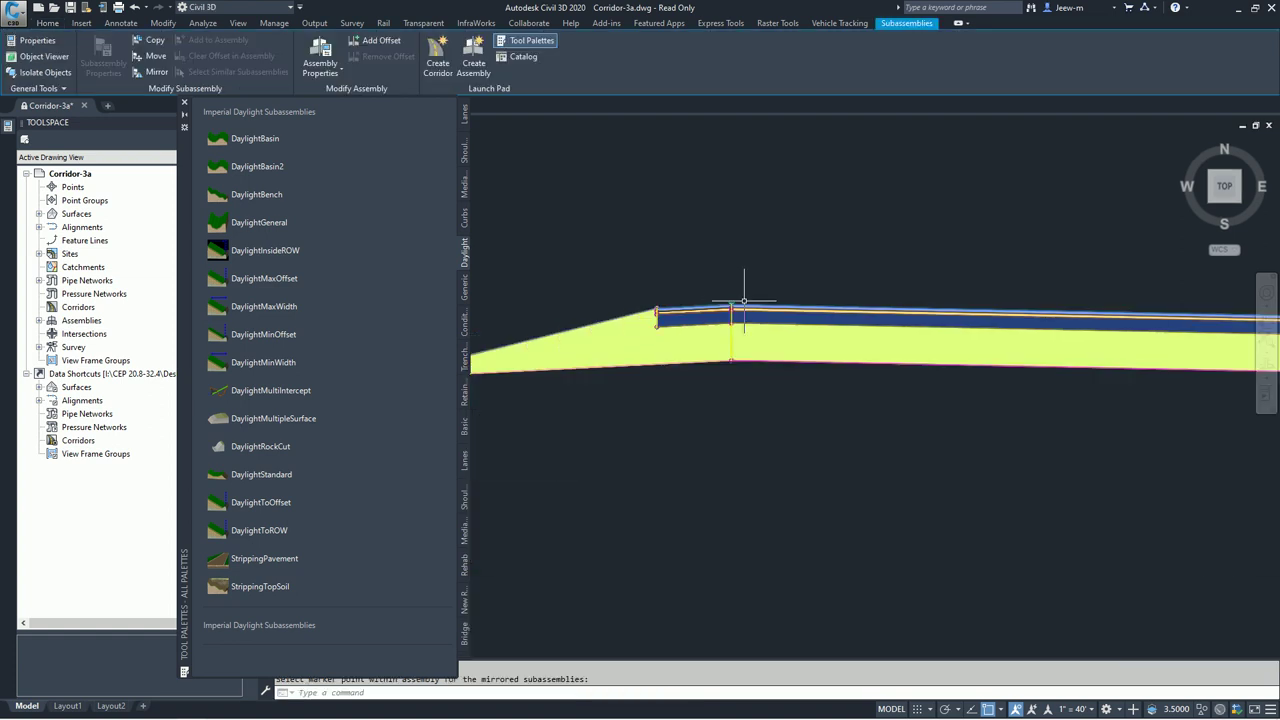
Step: Inspect the mirrored lane, shoulder and daylight subassemblies against those on the opposite side of the median
scroll(744, 300, down, 3)
middle_drag(837, 270, 903, 277)
scroll(794, 329, down, 3)
scroll(675, 328, up, 3)
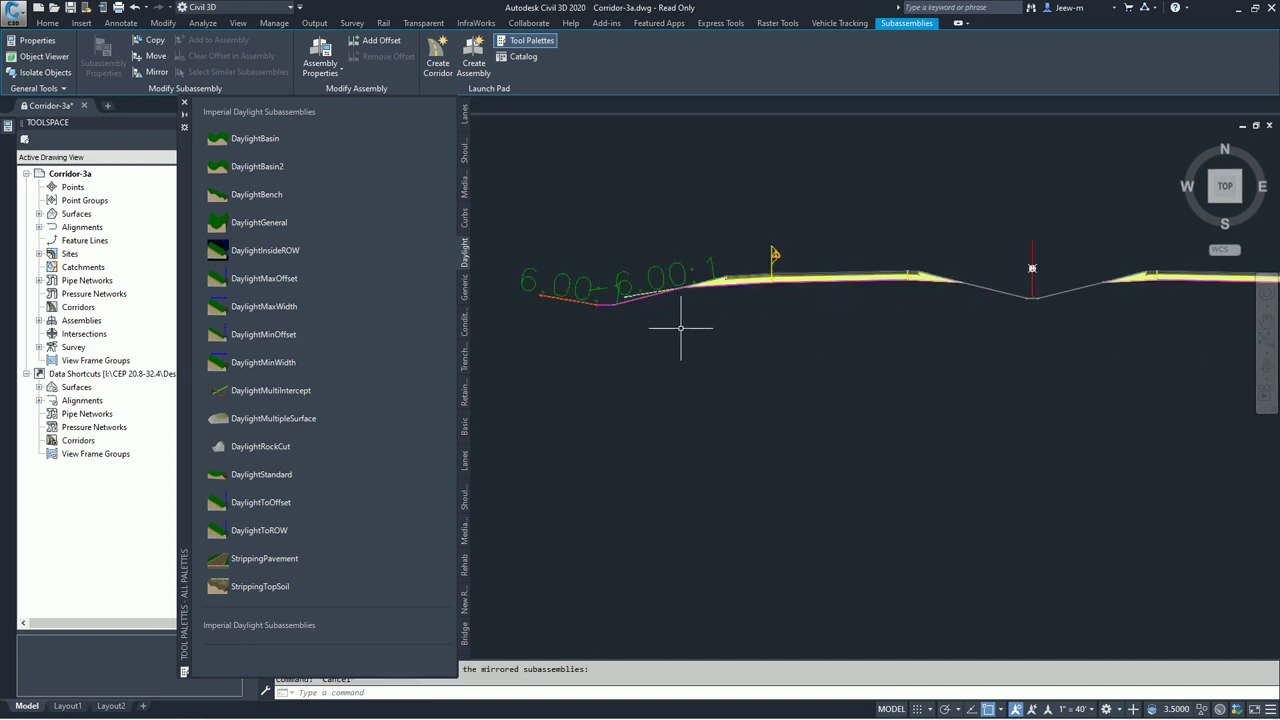
key(Escape)
scroll(737, 345, down, 2)
scroll(903, 343, up, 3)
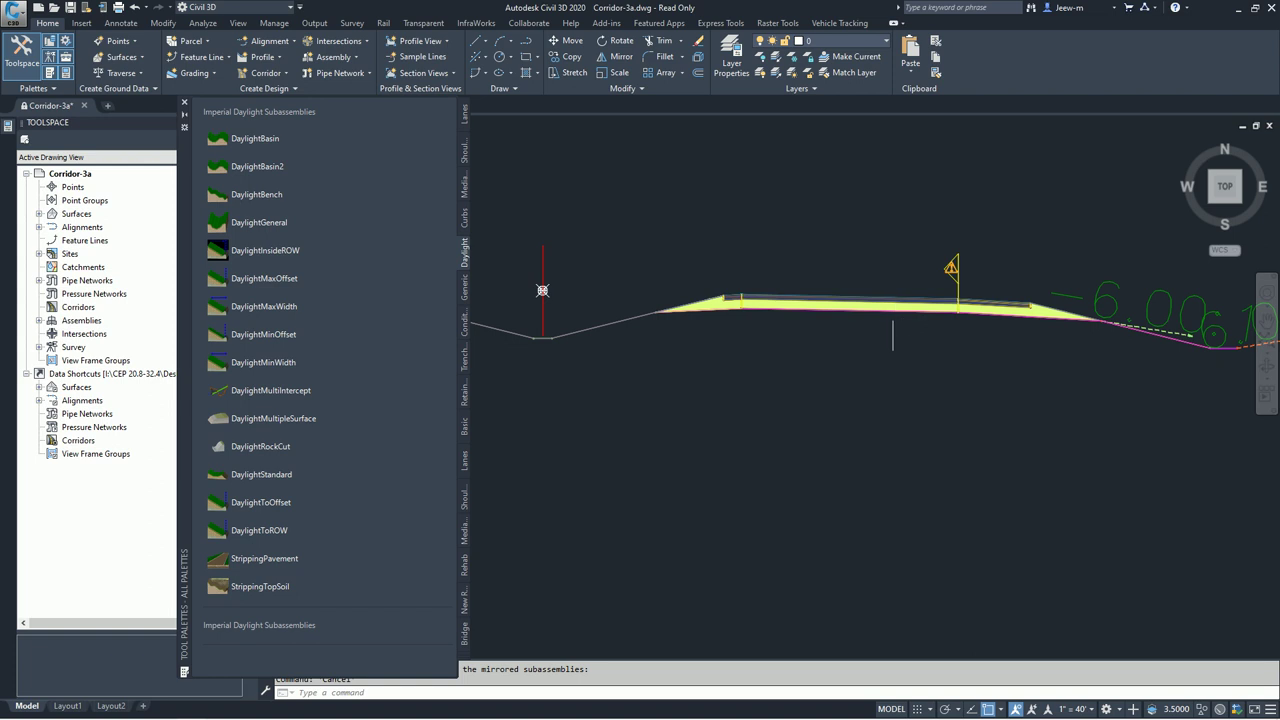
Step: Review the input parameters of the mirrored right LaneSuperelevationAOR lane, leave them as they are, and clear the selection
click(893, 308)
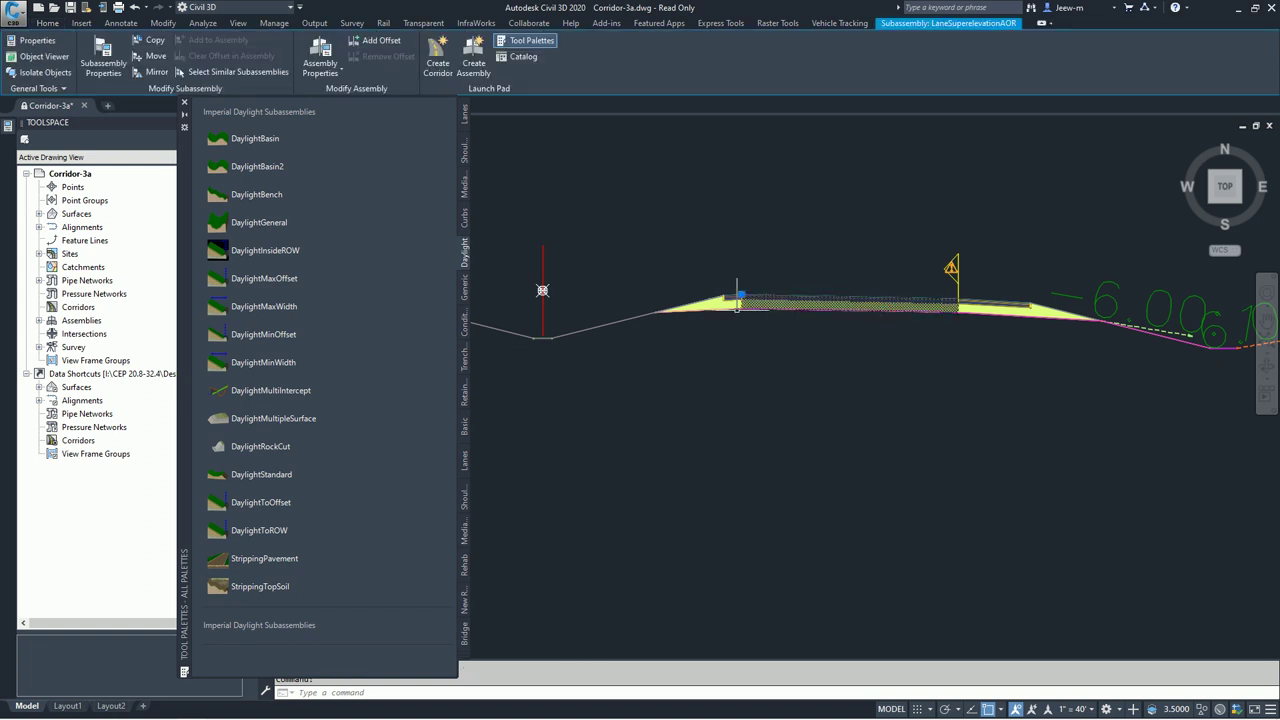
click(103, 60)
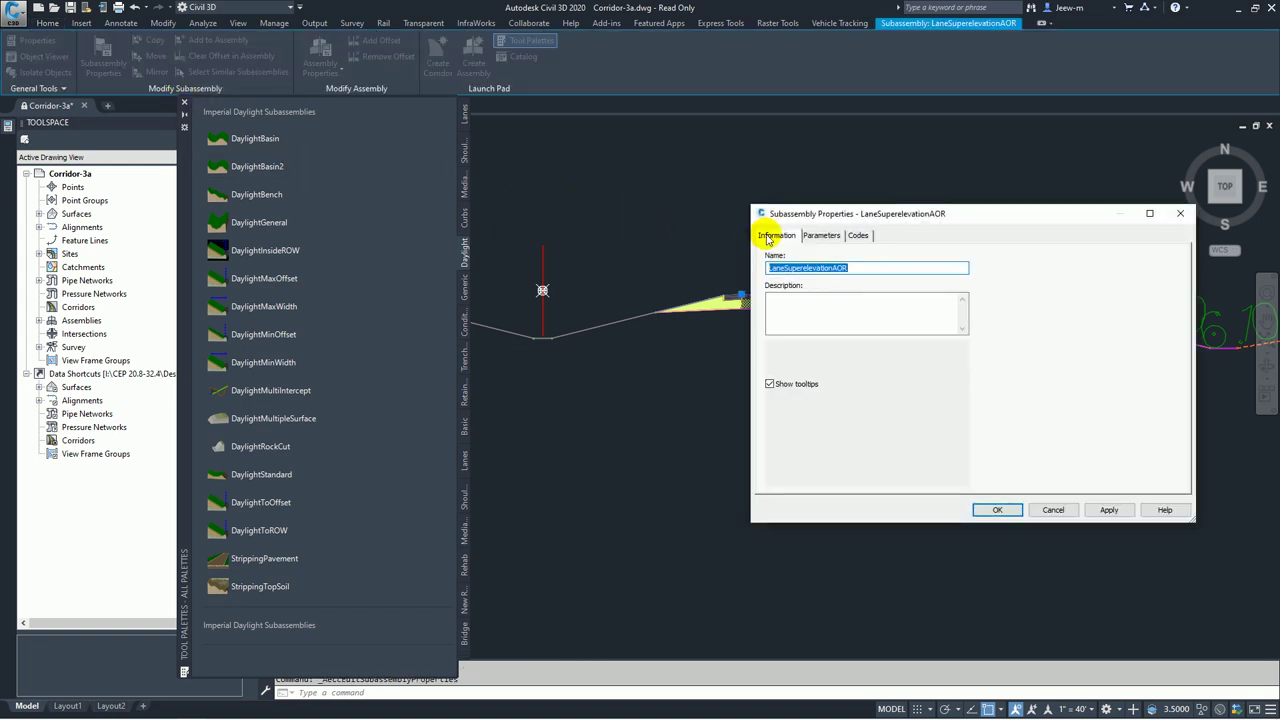
click(818, 236)
drag(1003, 291, 1014, 346)
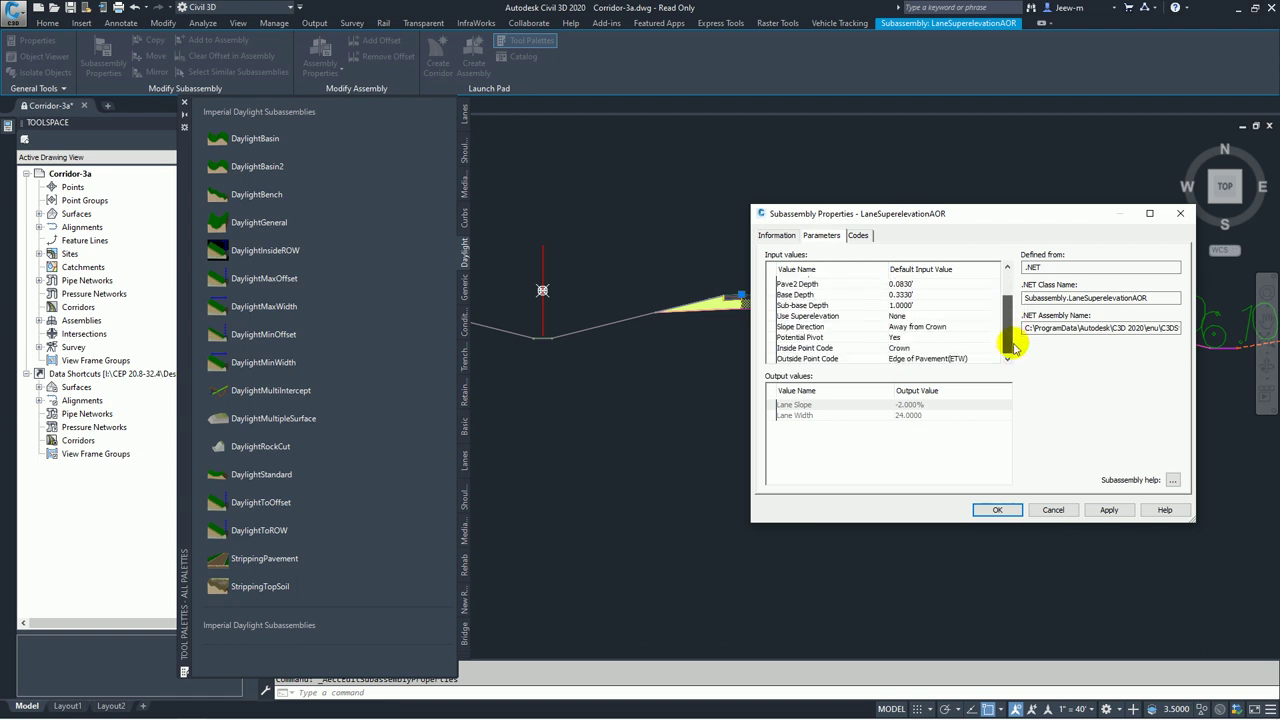
drag(1014, 346, 1006, 284)
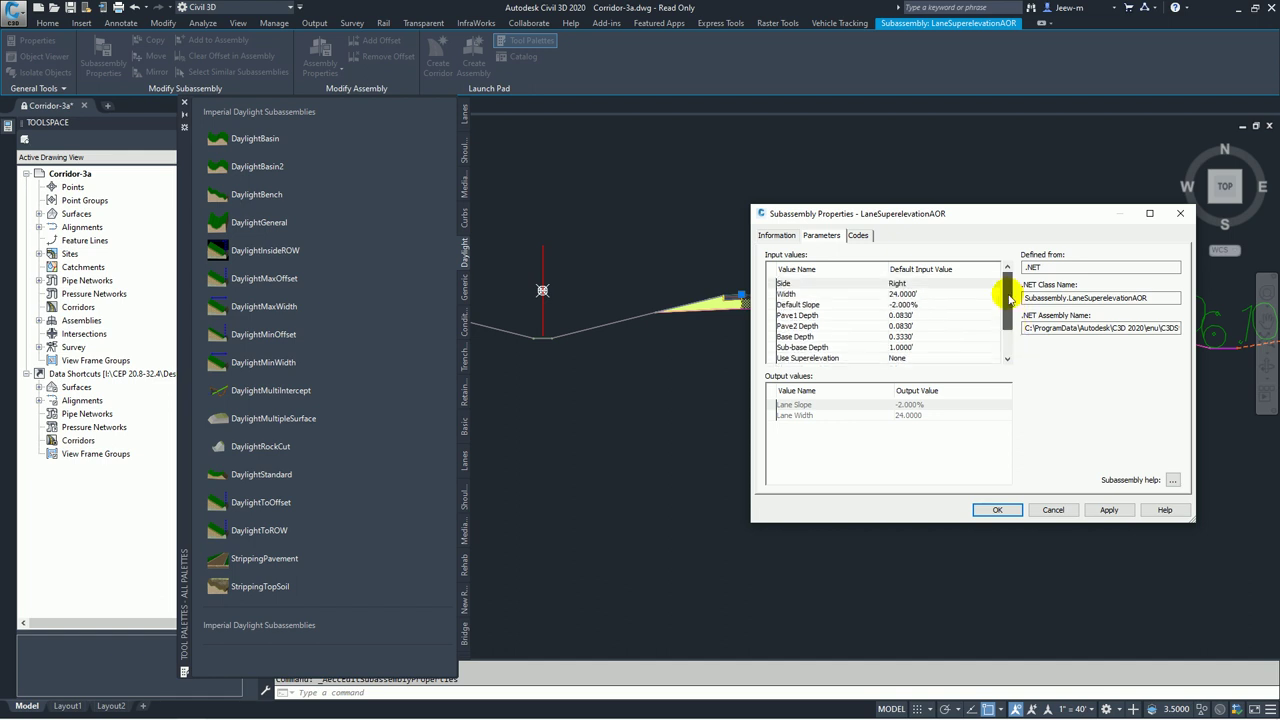
click(1180, 213)
key(Escape)
scroll(830, 260, down, 2)
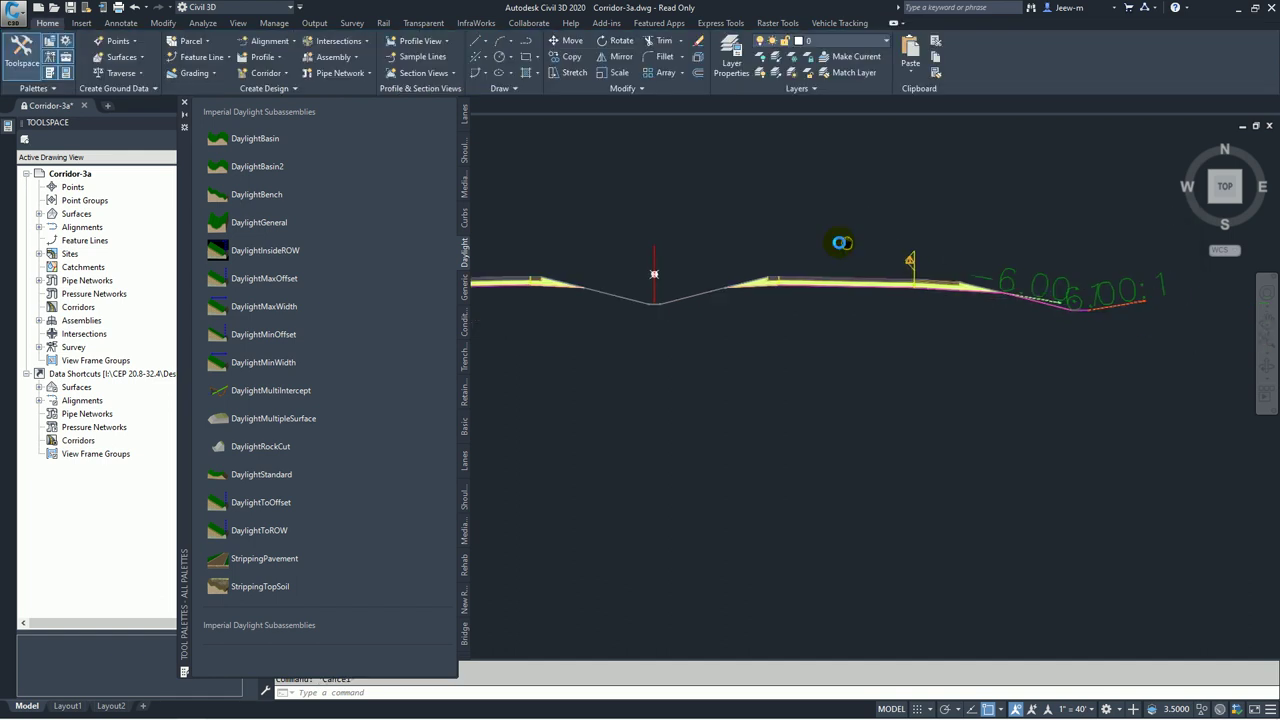
Step: Set Use Superelevation Slope of the right ShoulderExtendSubbase subassembly to Right Outside Shoulder, apply it, and clear the selection
click(841, 293)
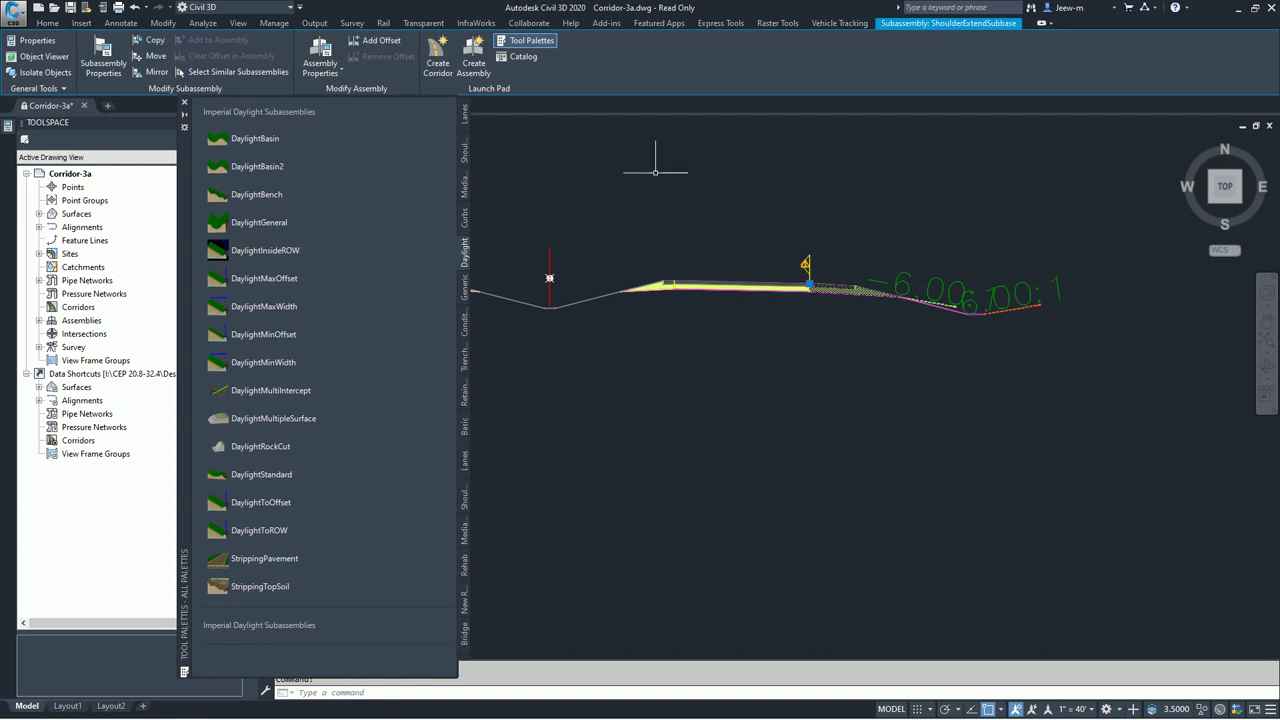
click(103, 58)
click(818, 235)
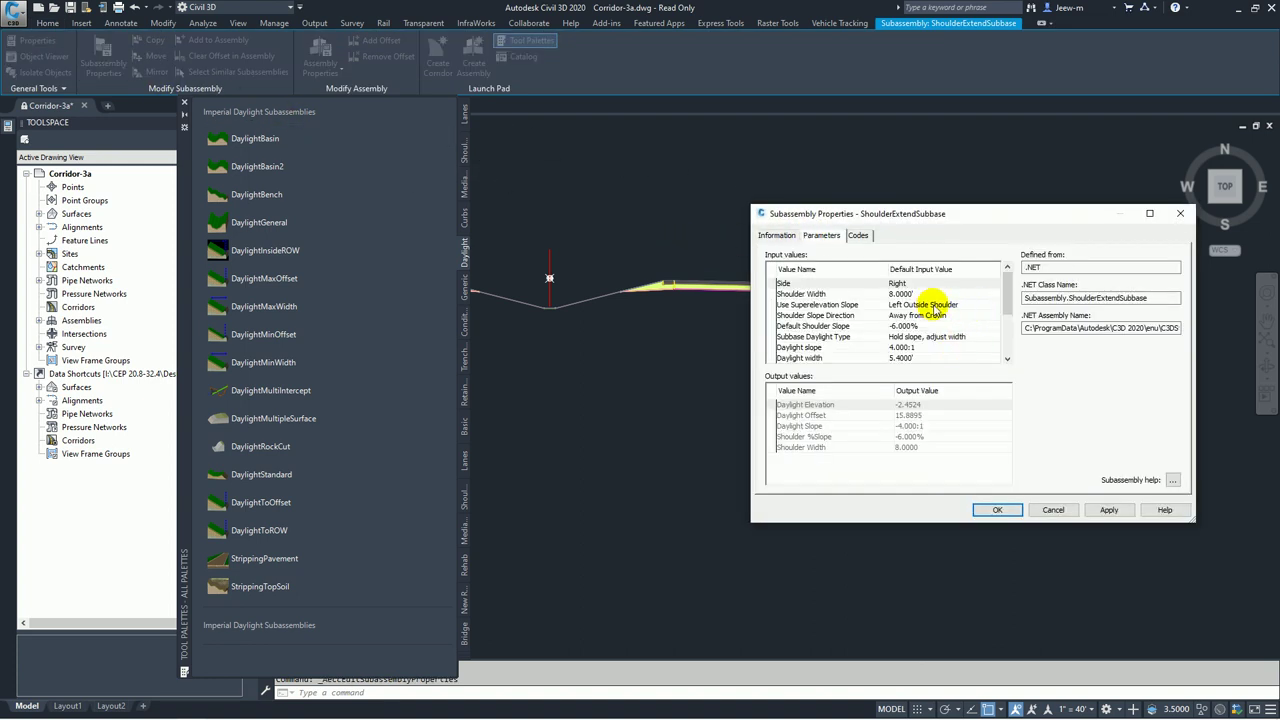
click(930, 305)
double_click(930, 305)
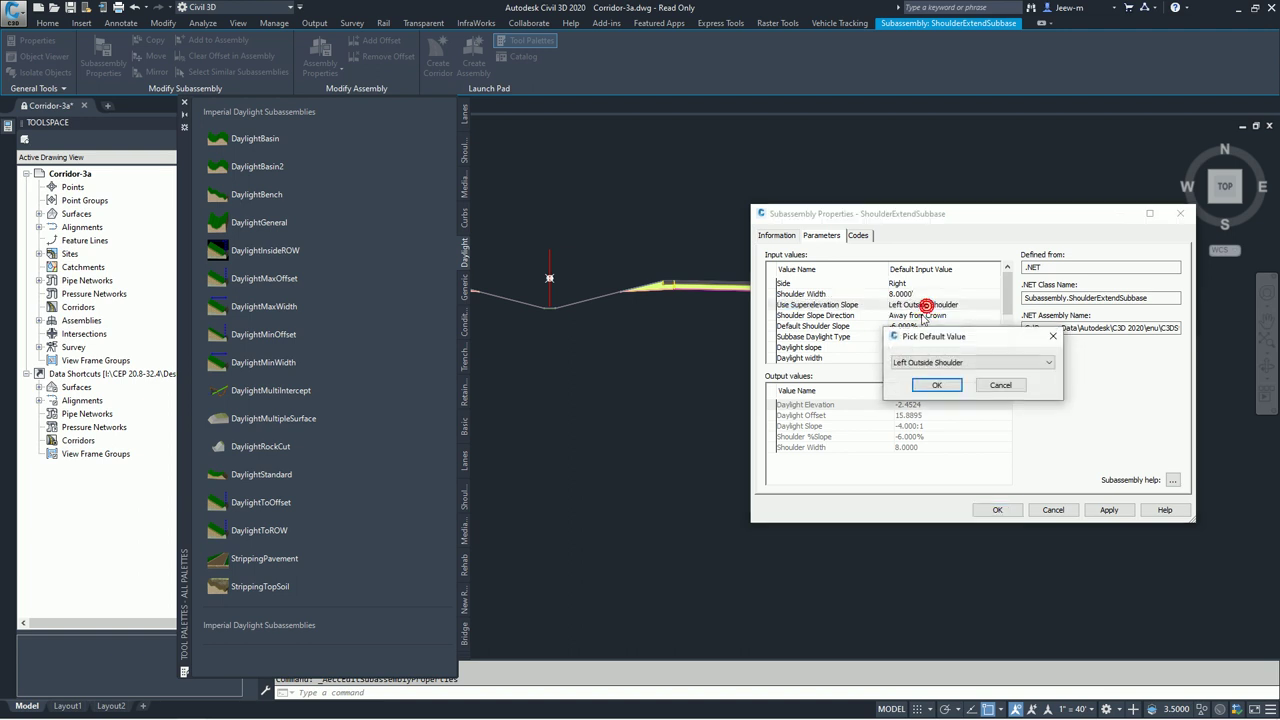
click(942, 363)
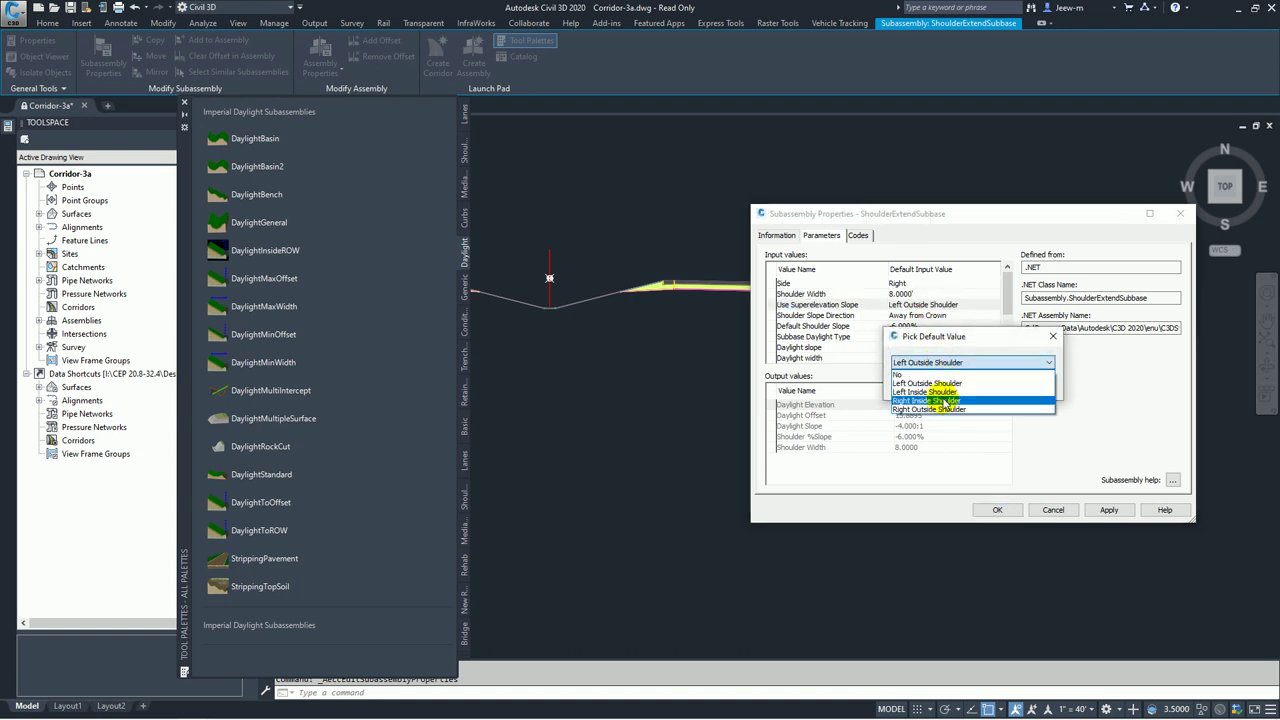
click(942, 411)
click(929, 386)
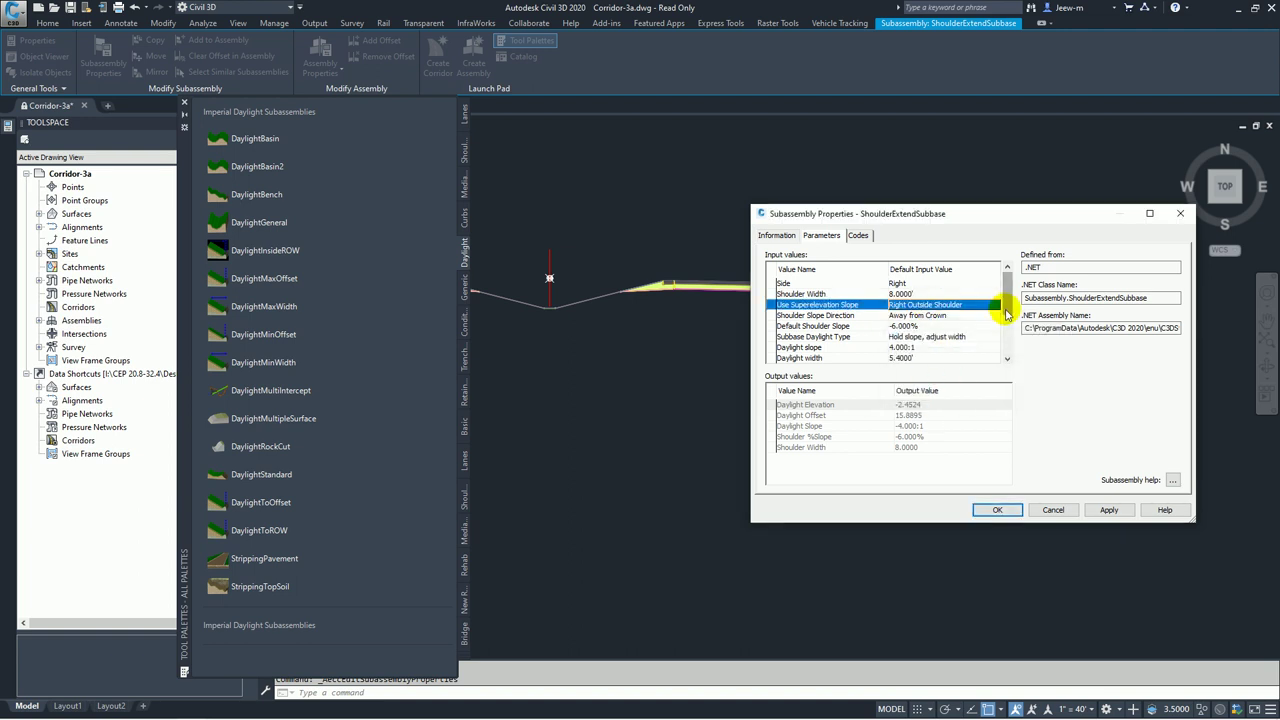
drag(1007, 307, 1007, 336)
click(997, 510)
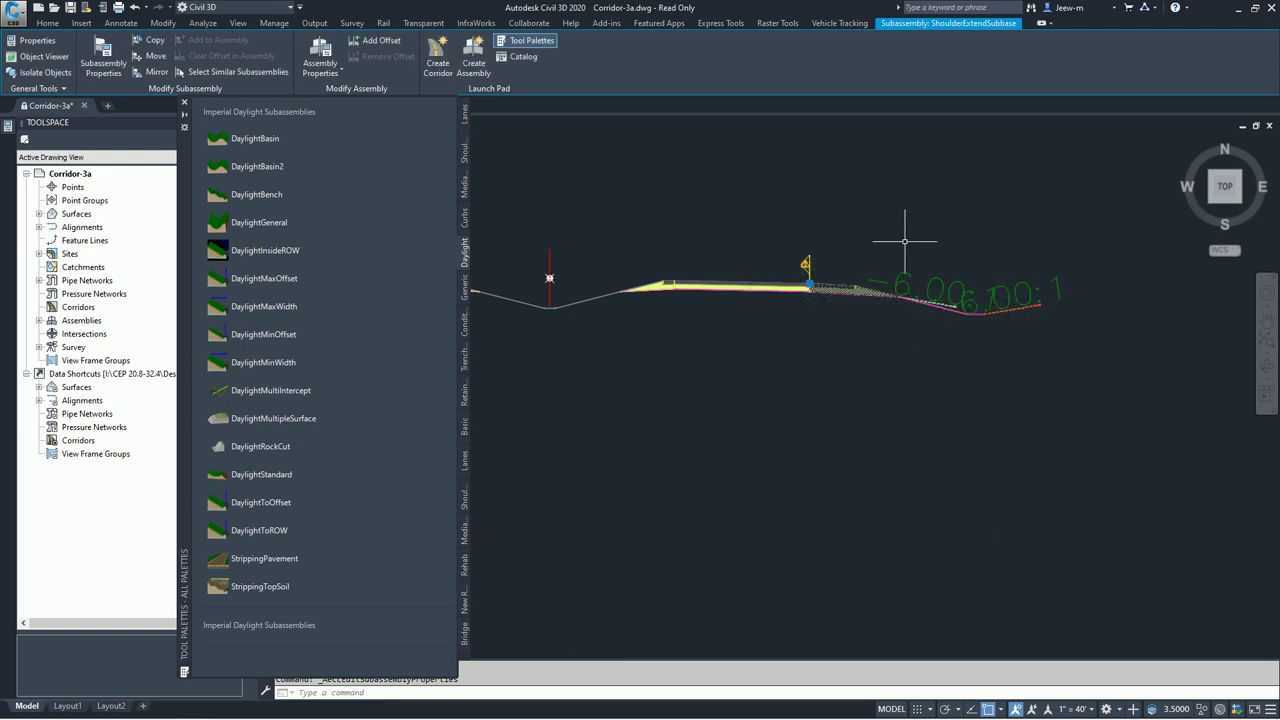
key(Escape)
Step: Close the subassembly tool palettes with the whole divided highway assembly in view
scroll(909, 214, down, 4)
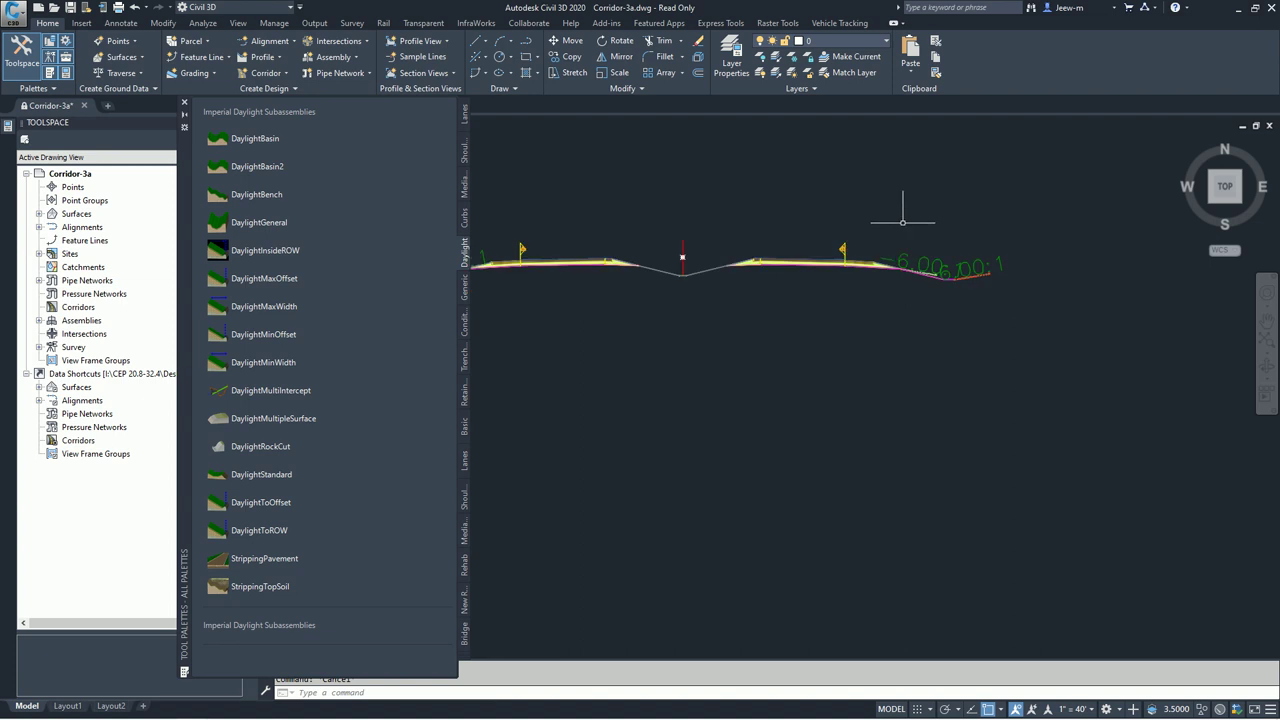
middle_drag(929, 243, 959, 246)
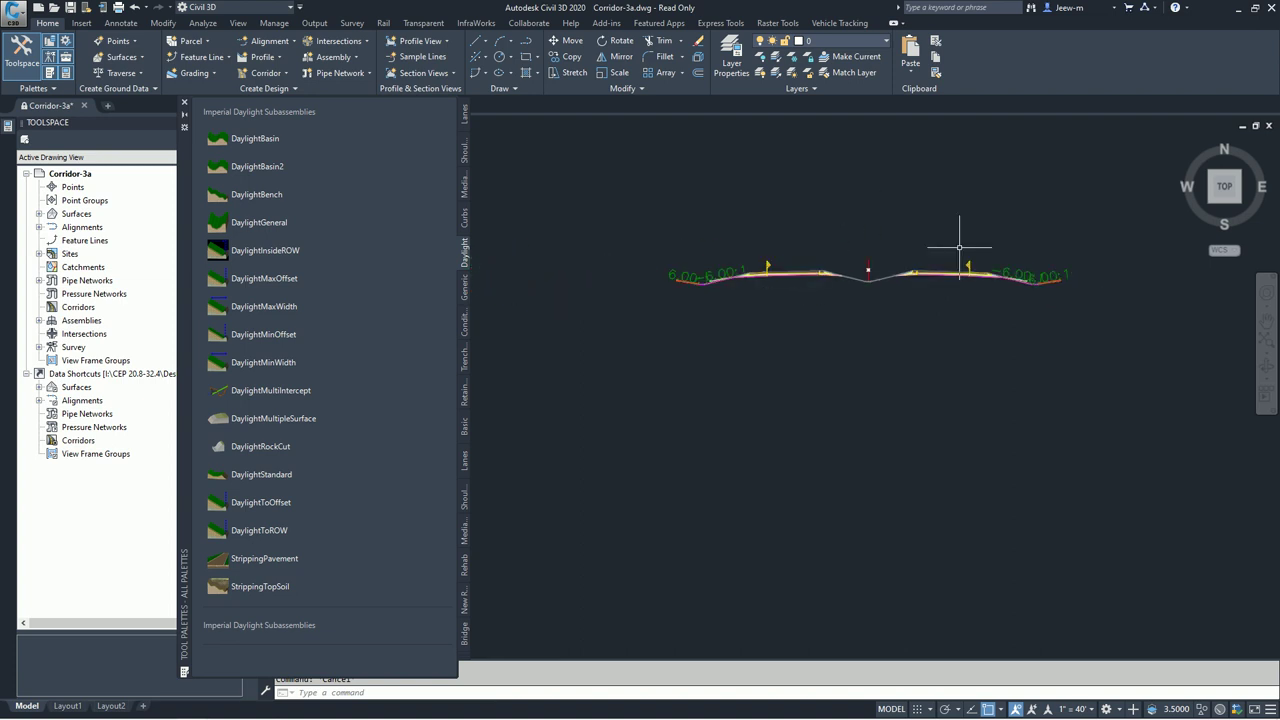
click(185, 107)
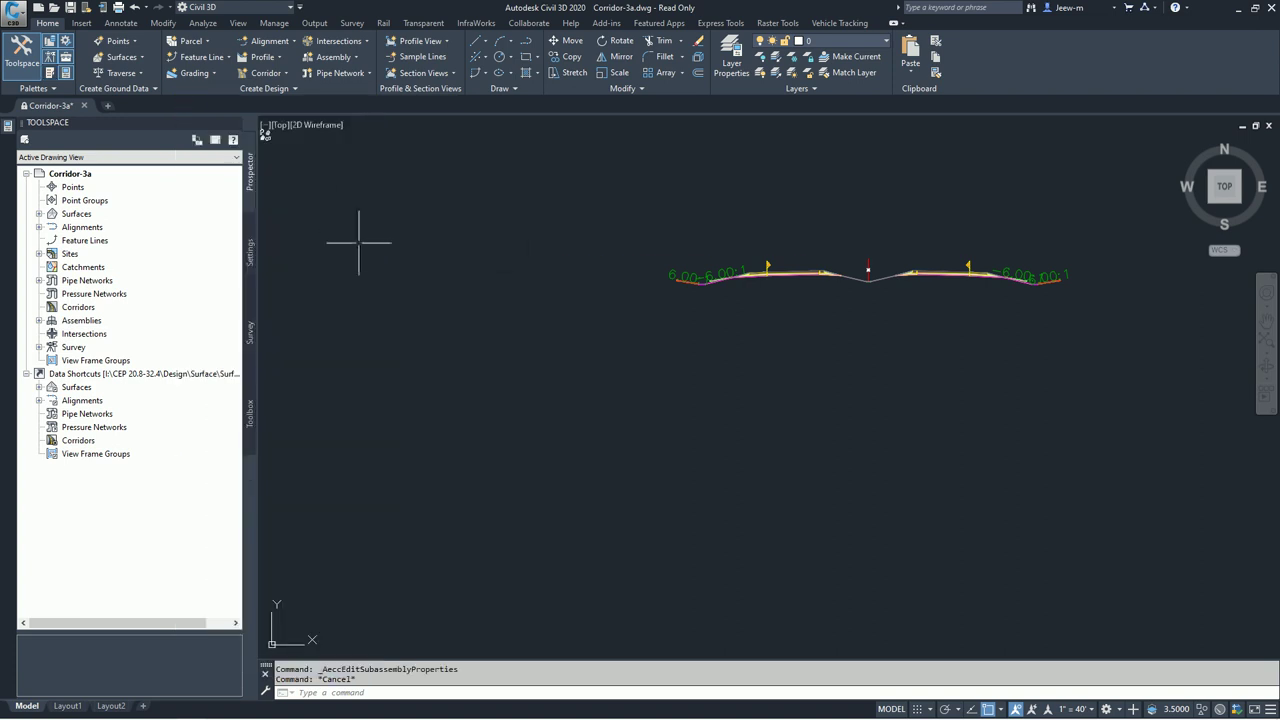